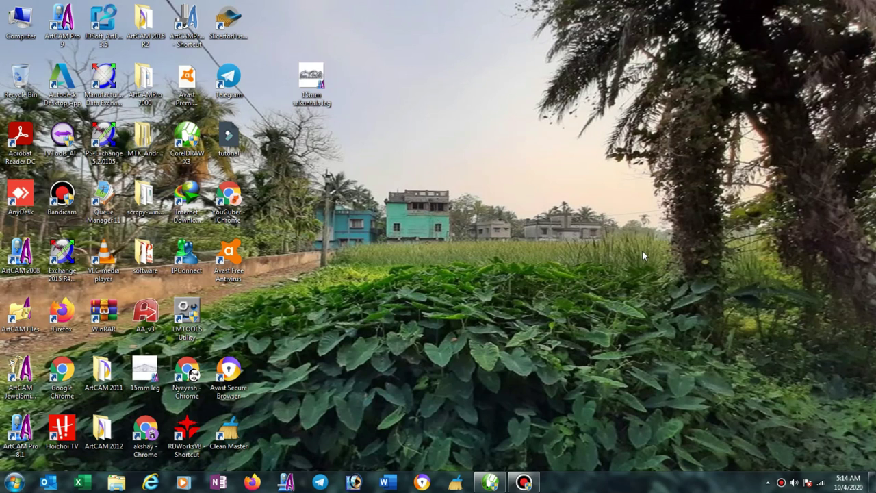
Move the 31 × 72 inch rectangle left of the page, undoing the mirrored stretch, then minimize CorelDRAW
click(490, 483)
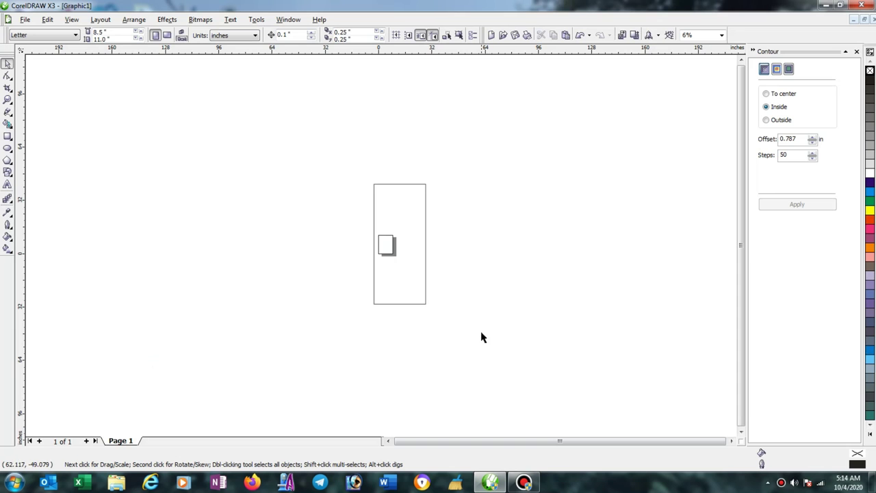
click(425, 244)
drag(425, 243, 298, 239)
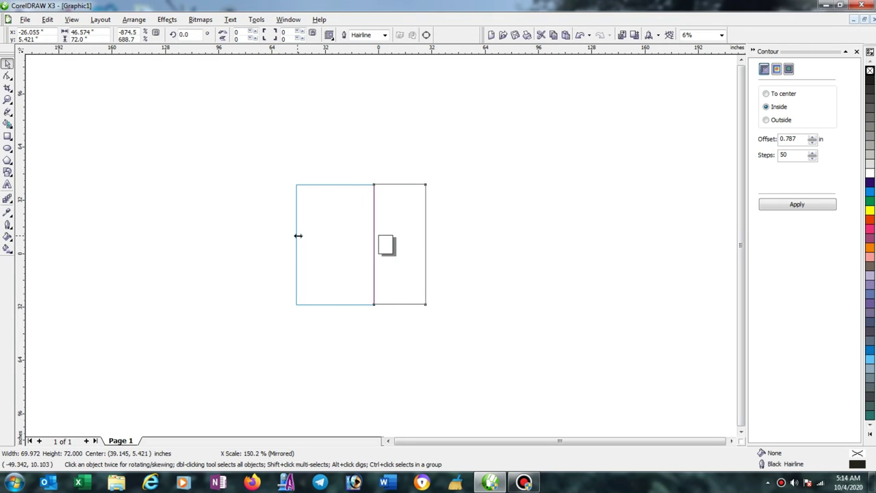
key(ctrl+z)
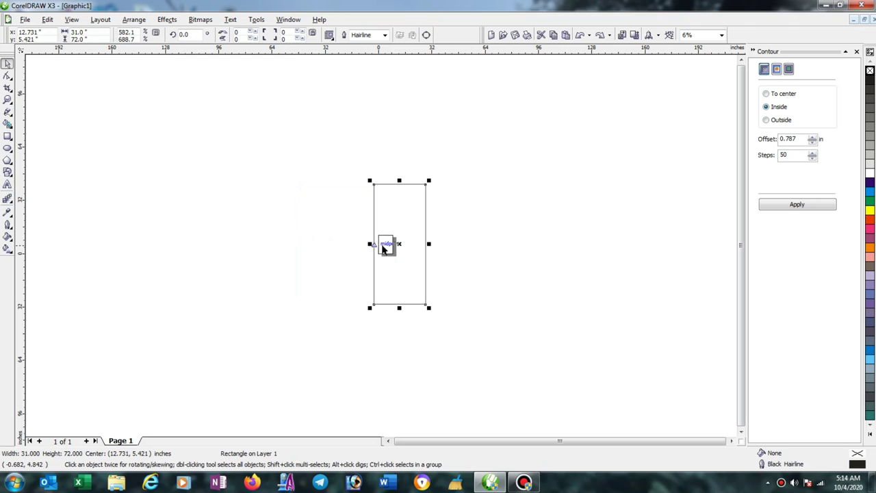
drag(373, 244, 219, 232)
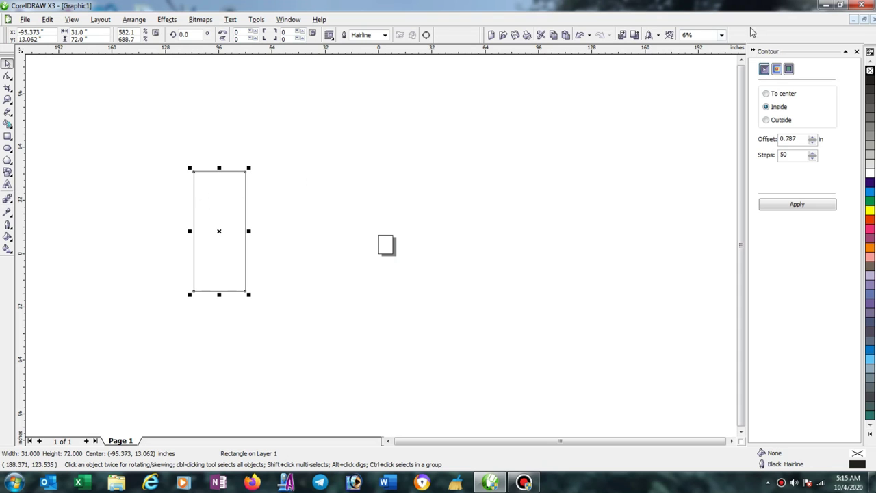
click(839, 5)
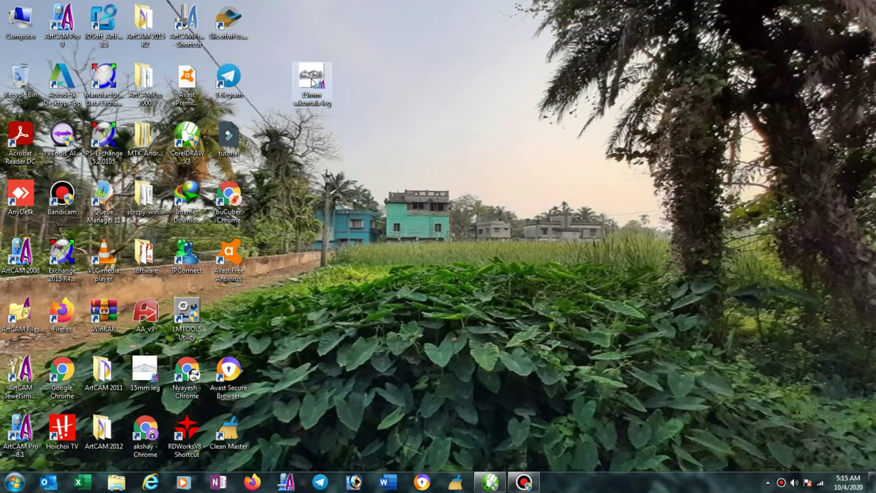
Open the 15mm sakuntala leg project and maximize the ArtCAM window
click(312, 83)
double_click(312, 82)
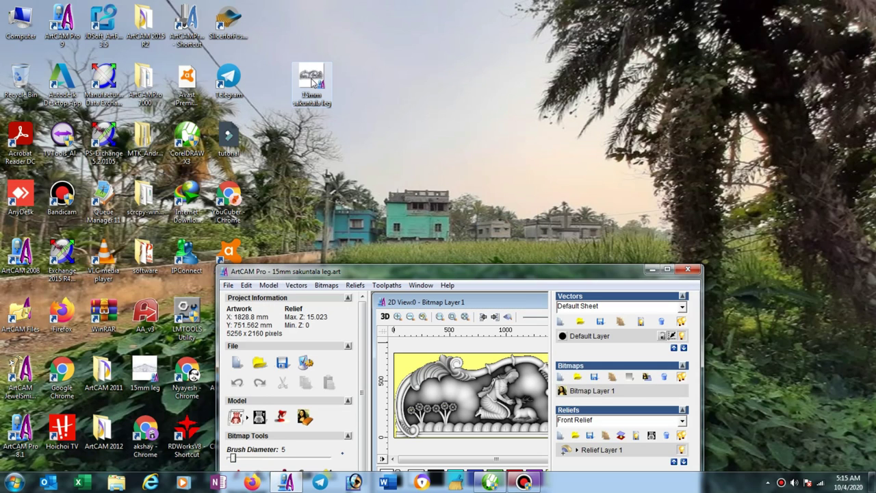
click(667, 271)
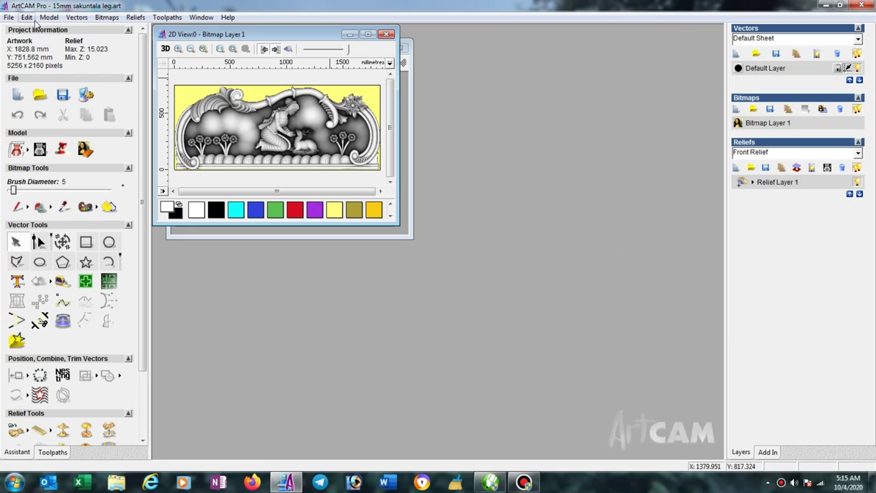
Show the model size in inches in Set Model Size: 72.0 × 29.58906
click(47, 18)
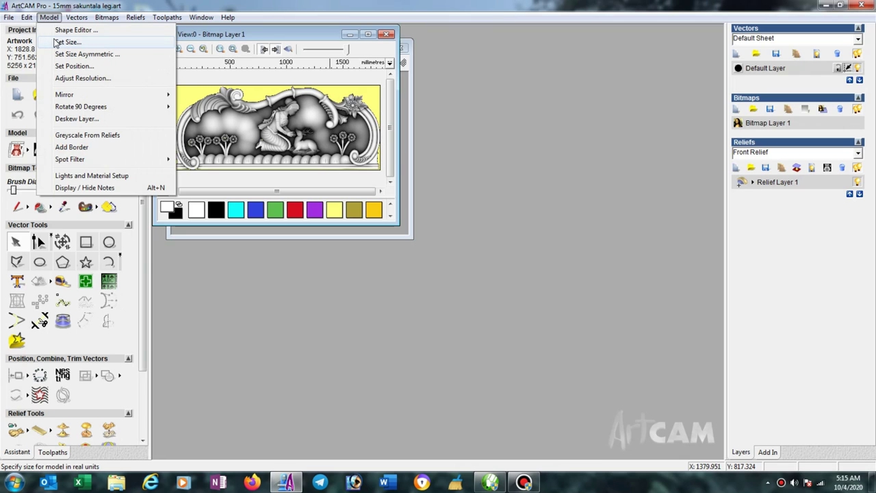
click(69, 41)
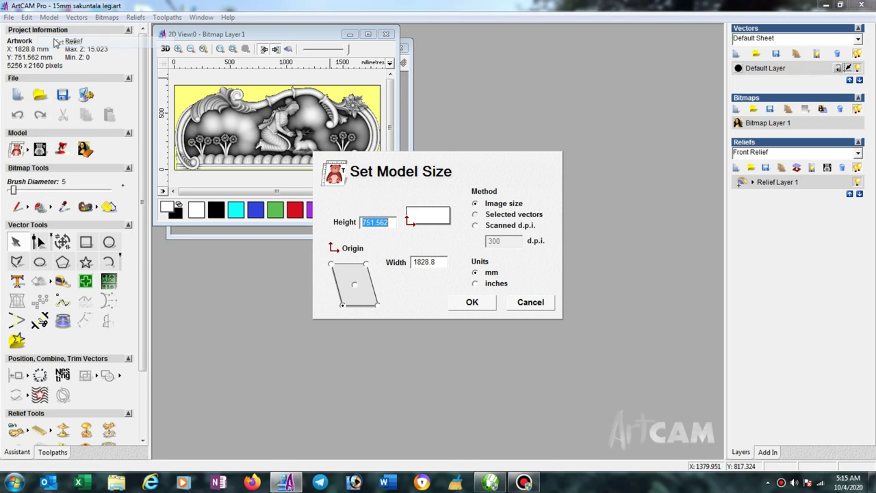
click(475, 284)
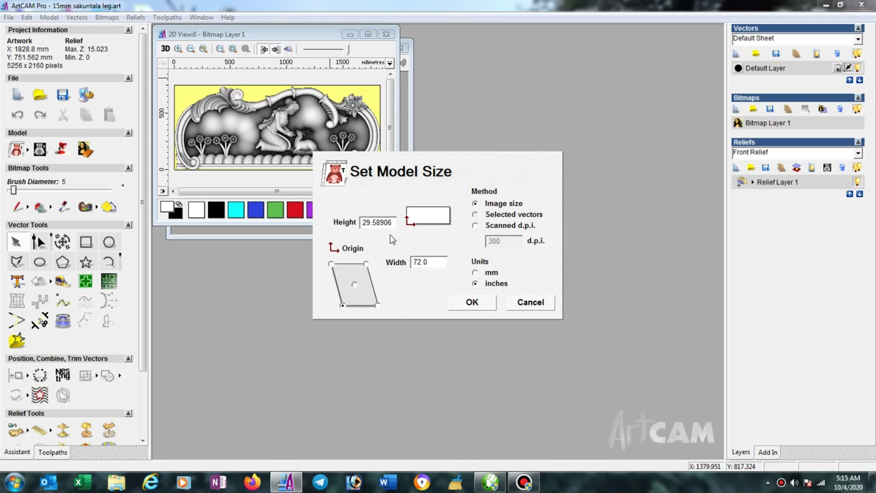
Cancel Set Model Size, maximize the 3D View and tilt the leg relief
click(527, 307)
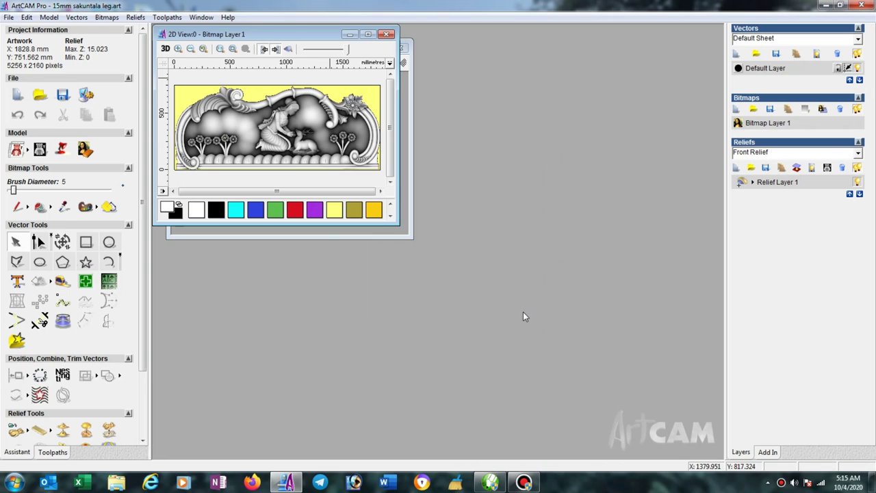
click(404, 128)
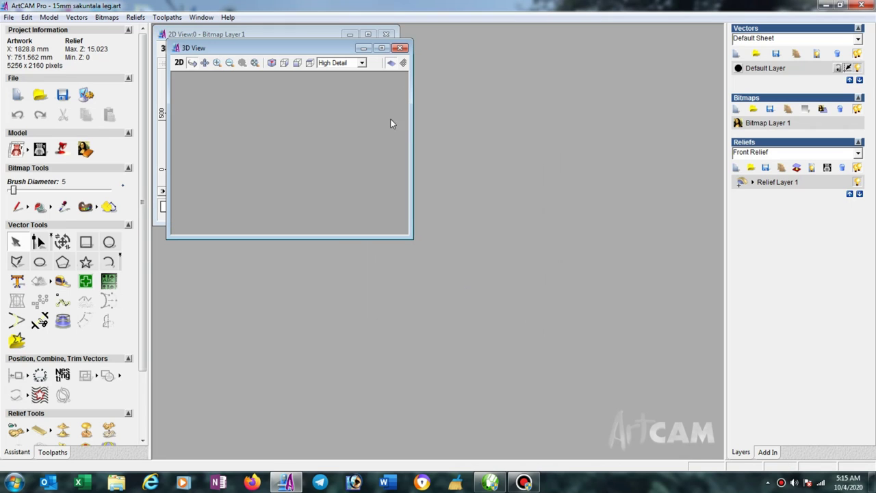
click(381, 48)
mouse_move(455, 326)
mouse_down()
mouse_move(406, 380)
mouse_move(354, 363)
mouse_move(447, 194)
mouse_move(554, 176)
mouse_move(468, 180)
mouse_up()
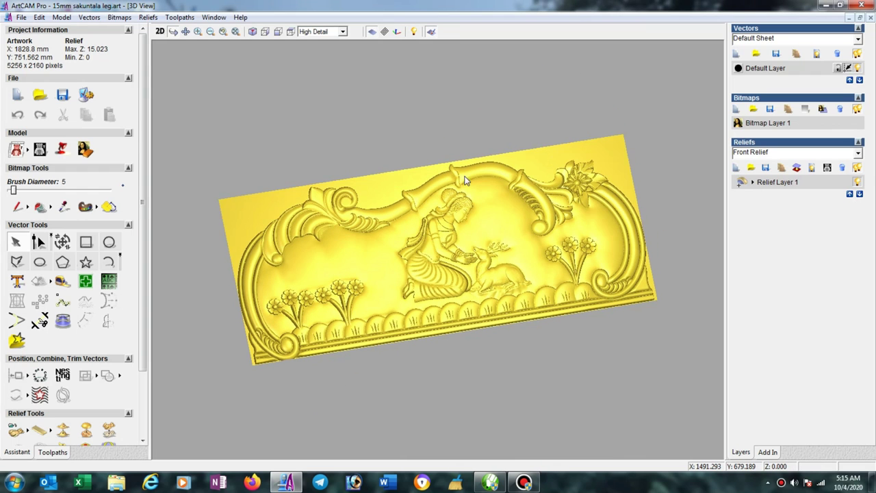
Check the model resolution of 5256 x 2160 points under Model > Adjust Resolution, then close ArtCAM Pro
click(62, 17)
click(196, 79)
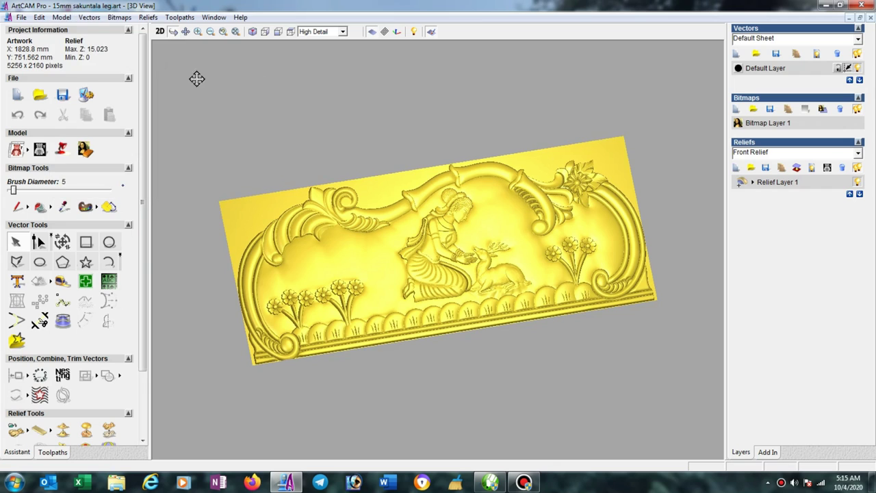
click(62, 17)
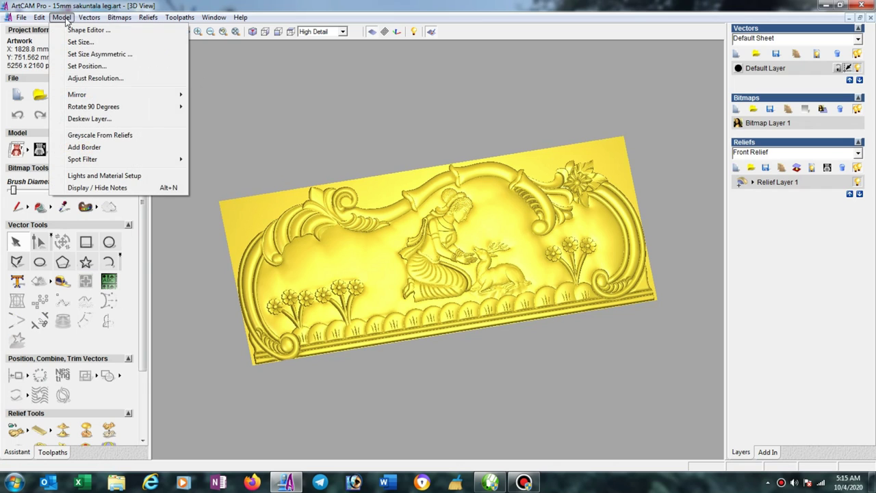
click(87, 80)
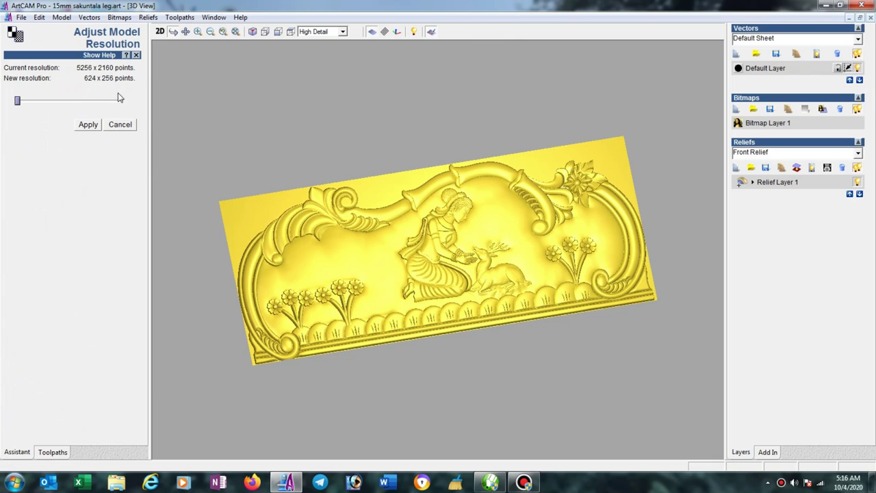
click(122, 124)
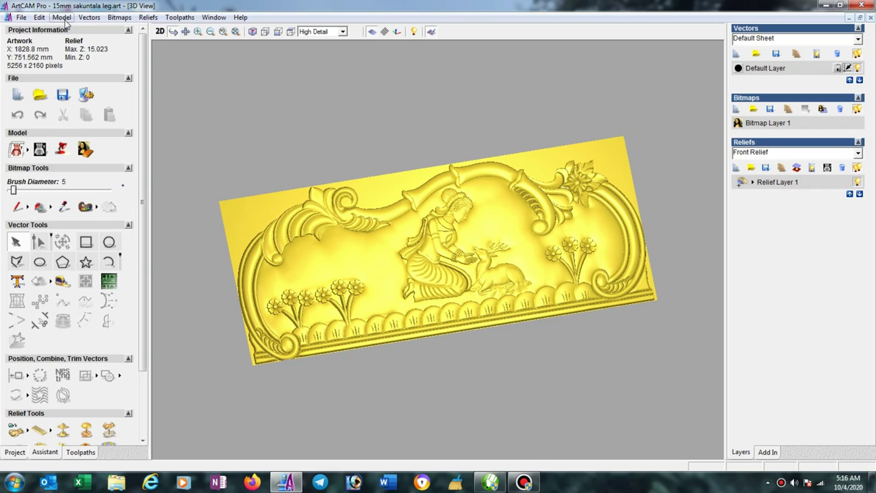
click(62, 17)
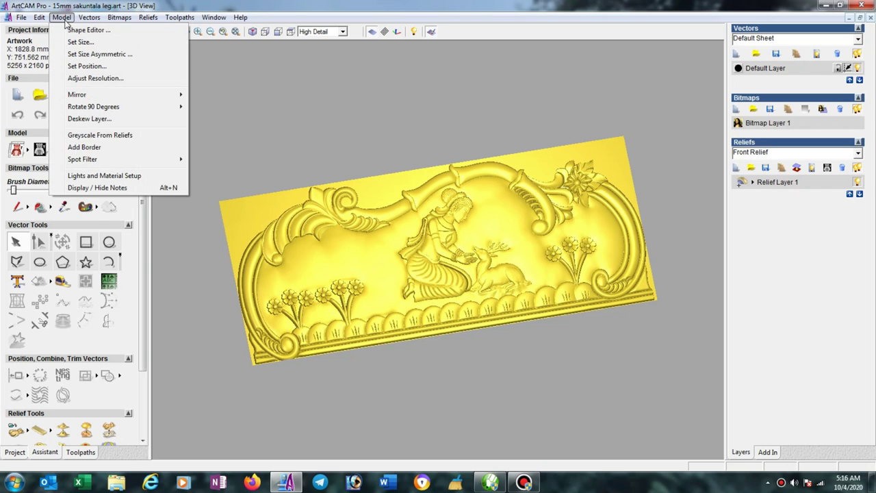
click(77, 80)
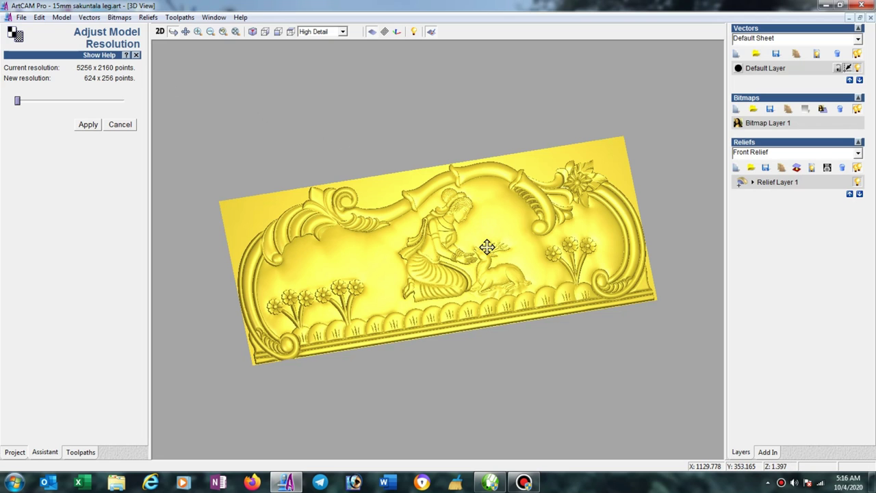
click(867, 7)
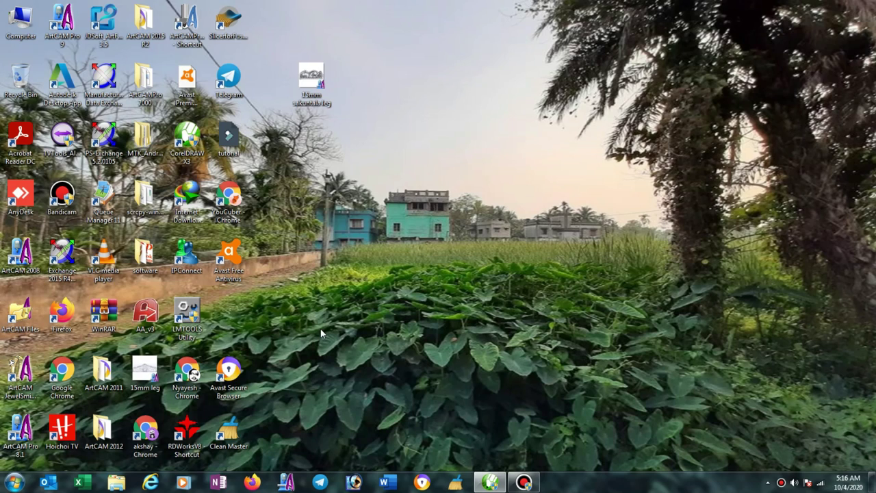
Launch ArtCAM 2008 from its desktop shortcut and minimize CorelDRAW to reveal it
click(22, 252)
double_click(22, 253)
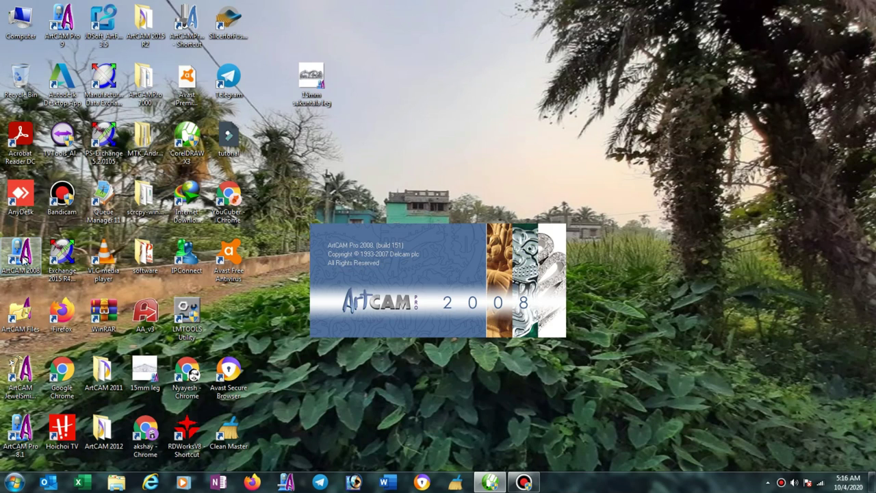
click(492, 483)
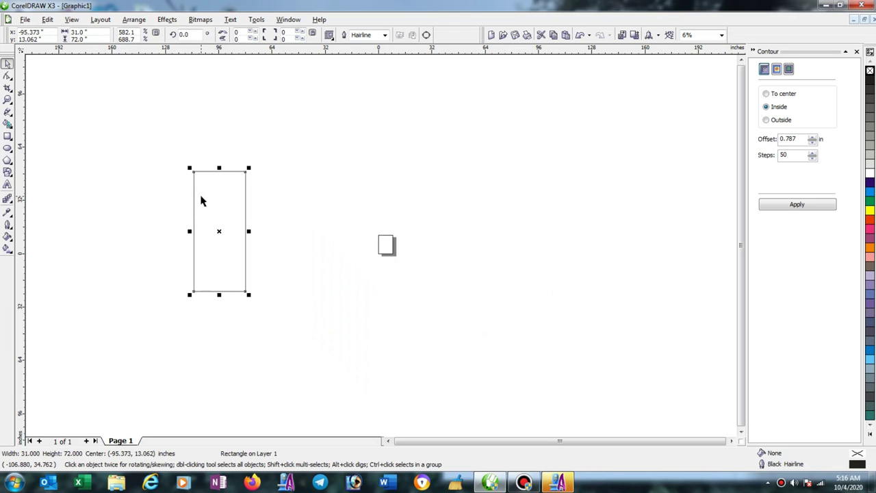
click(827, 9)
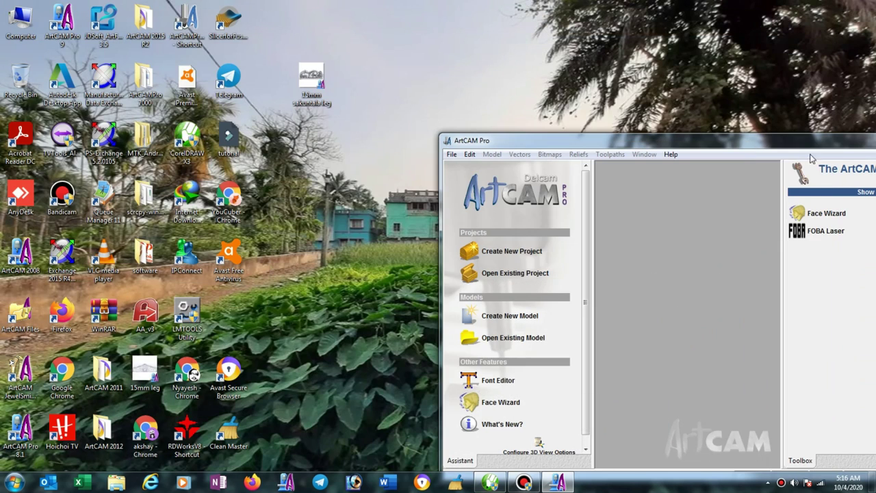
Create a new model 31 inches wide by 72 inches high (787.4 × 1828.8 mm)
double_click(809, 144)
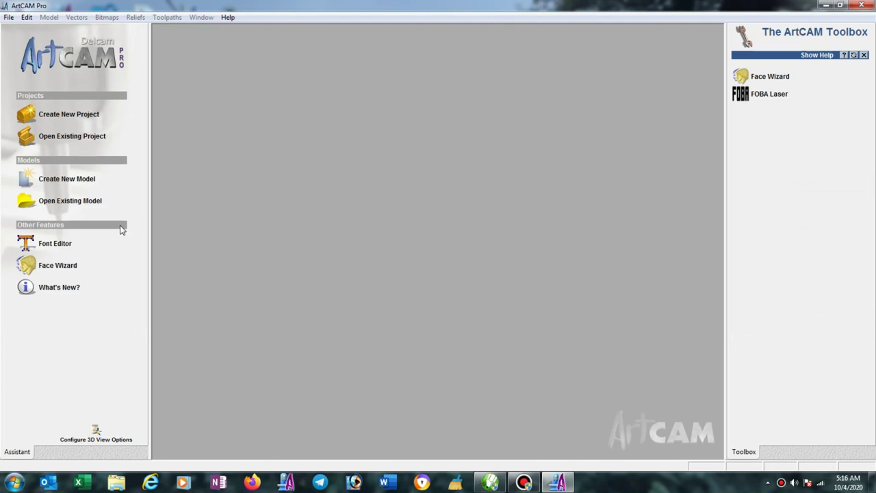
click(81, 182)
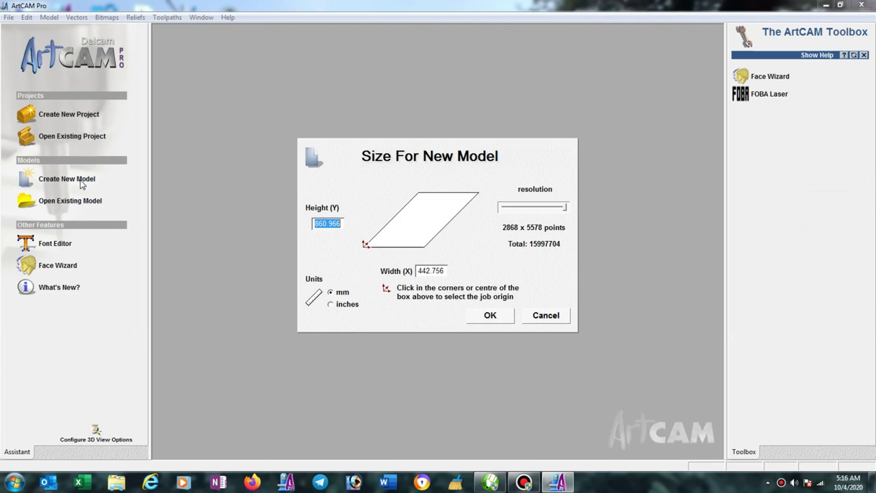
click(331, 305)
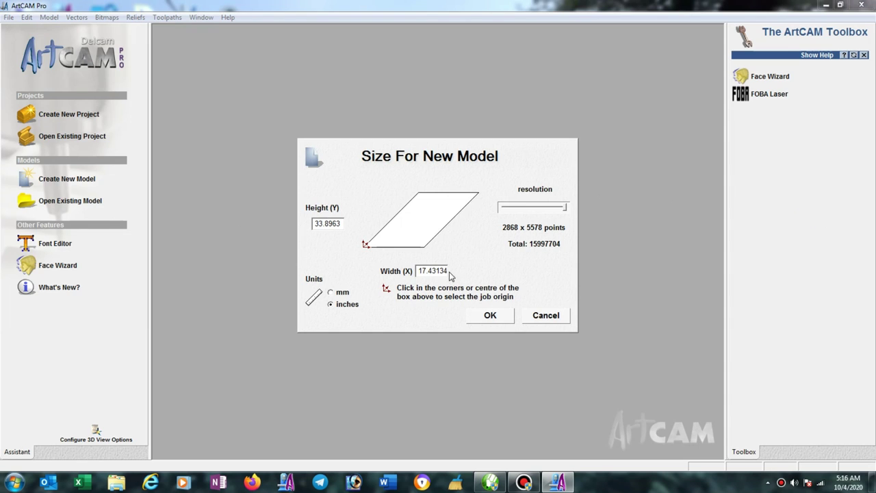
drag(448, 270, 408, 274)
text(31)
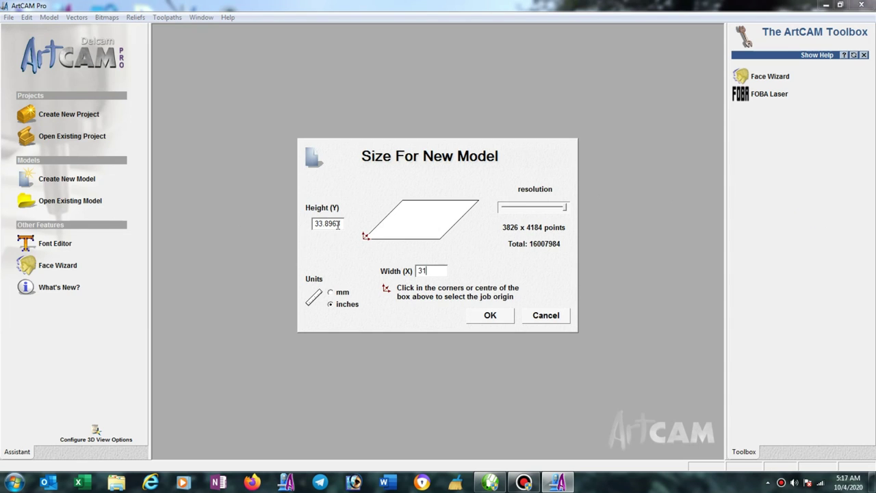
drag(339, 225, 274, 225)
text(7)
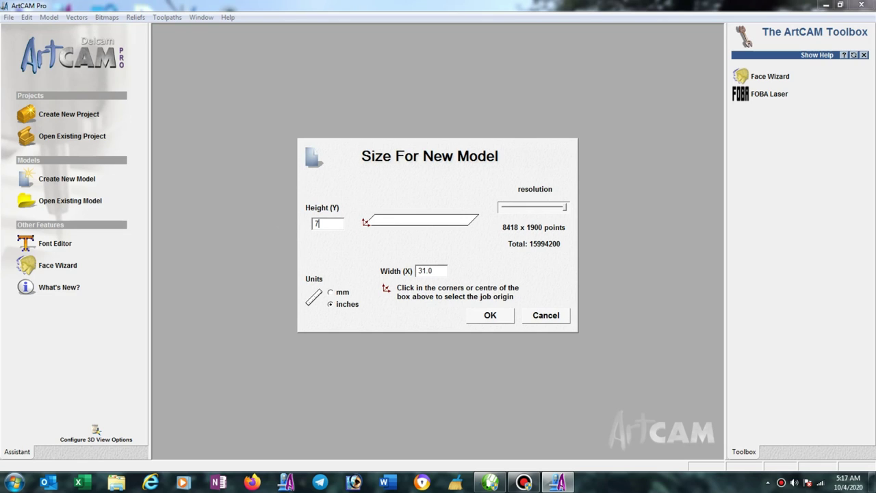
text(2)
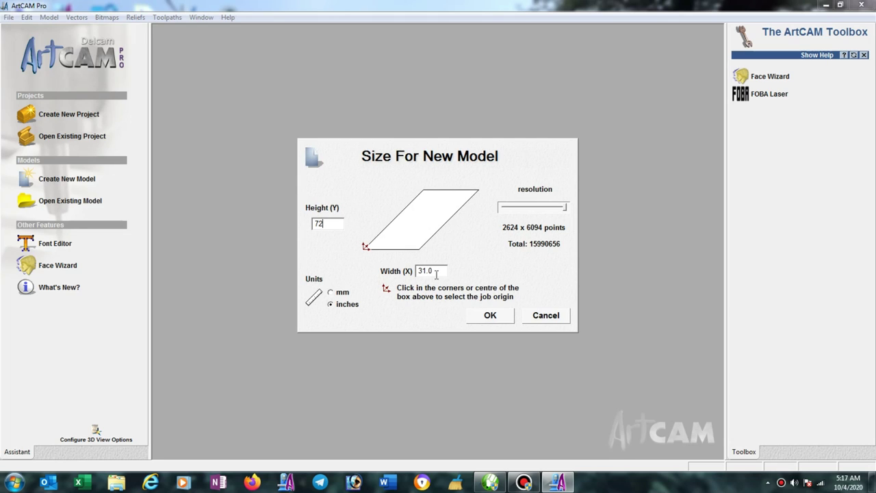
click(348, 297)
click(499, 318)
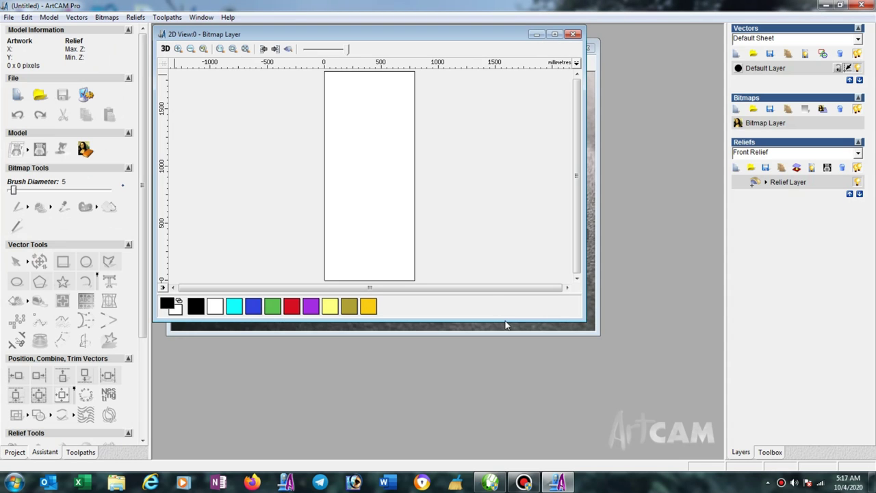
Tile the 2D and 3D views vertically and orbit the 3D view so the blank relief stands upright
click(202, 20)
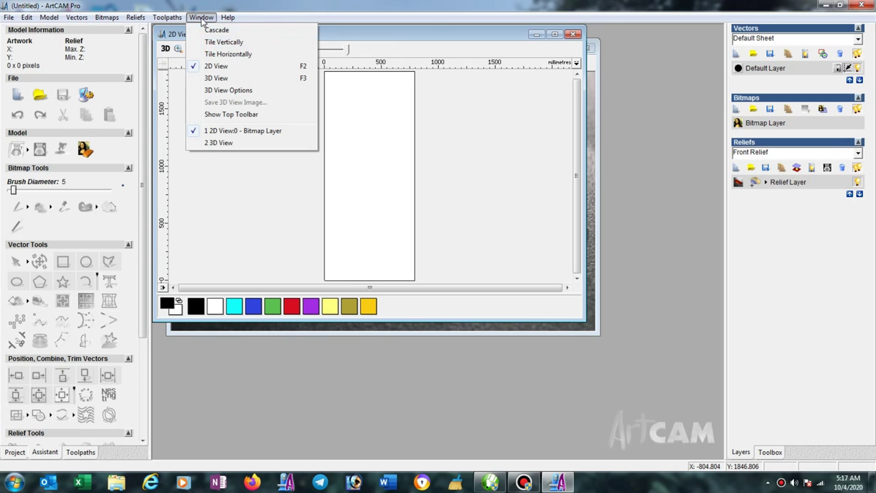
click(233, 39)
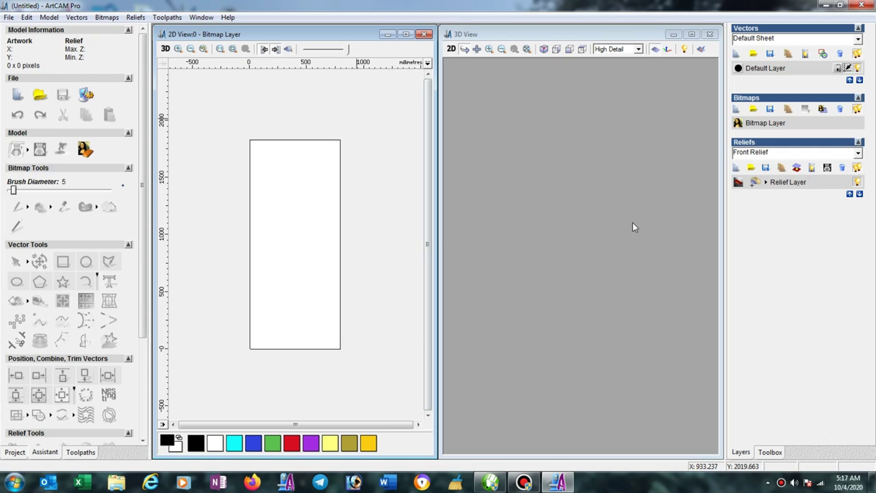
click(621, 294)
mouse_move(621, 295)
mouse_down()
mouse_move(577, 397)
mouse_move(581, 358)
mouse_up()
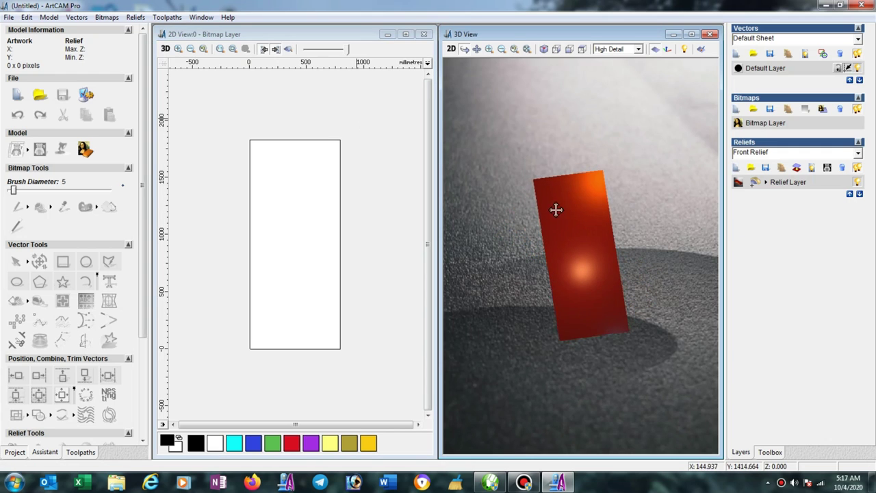
drag(555, 207, 571, 185)
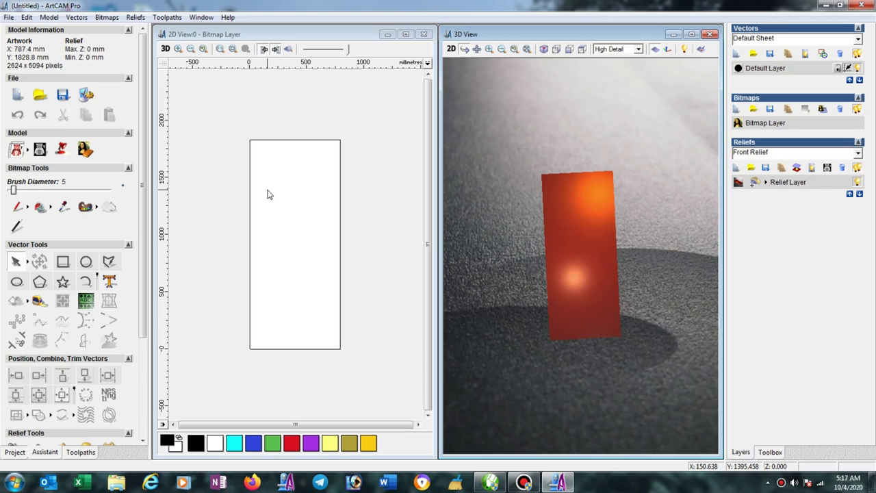
Import the '15mm sakuntala leg' relief from the Desktop via Reliefs > Import
click(131, 18)
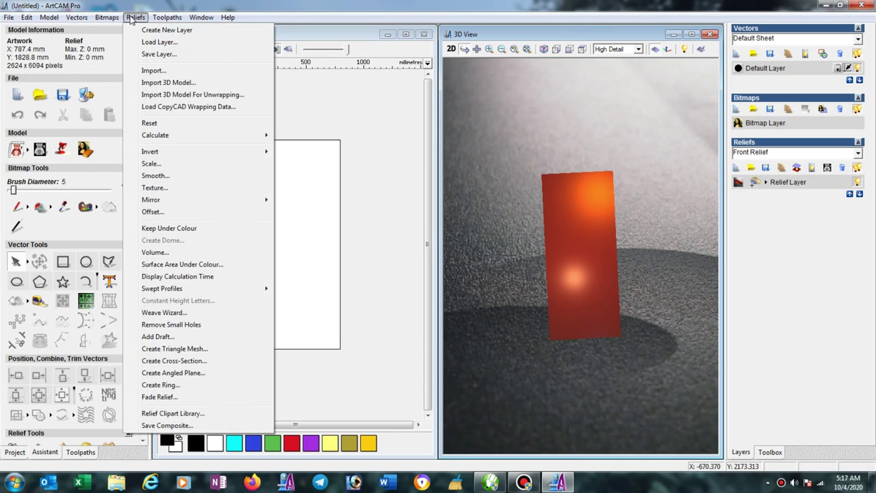
click(153, 71)
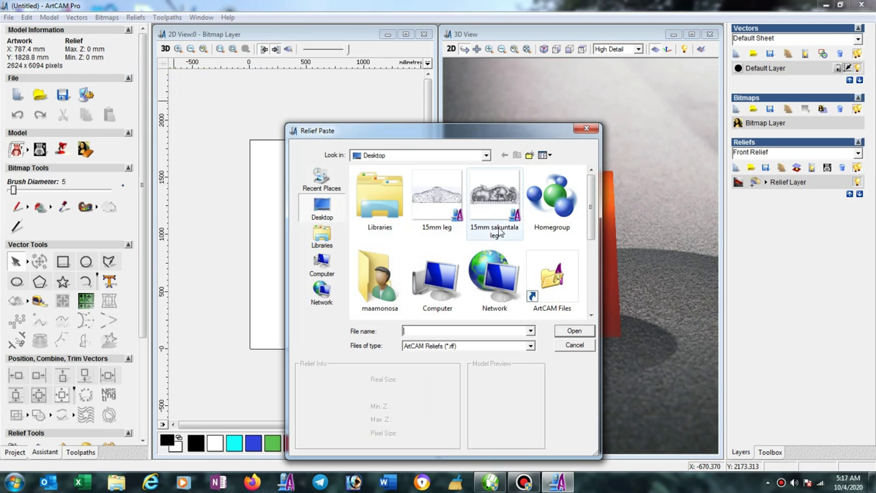
click(498, 202)
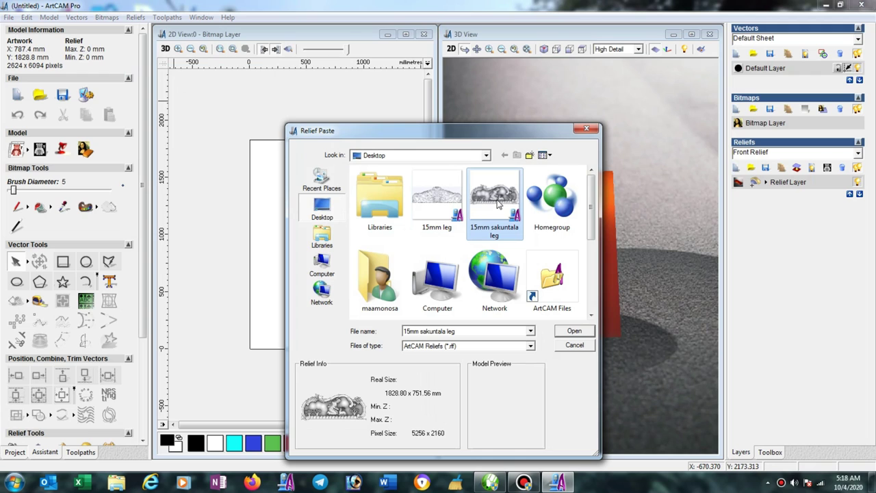
click(587, 333)
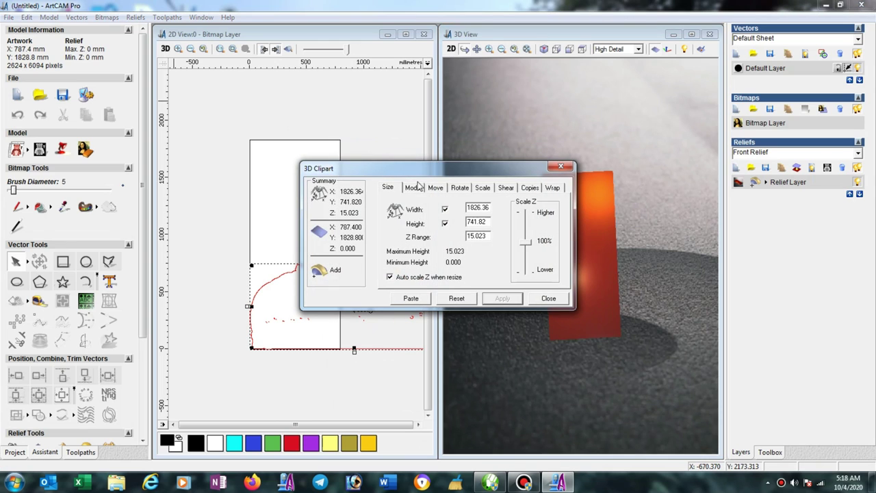
Drag the 3D Clipart dialog to the upper right, clear of the sideways 1826.36 × 741.82 mm leg
drag(421, 169, 540, 93)
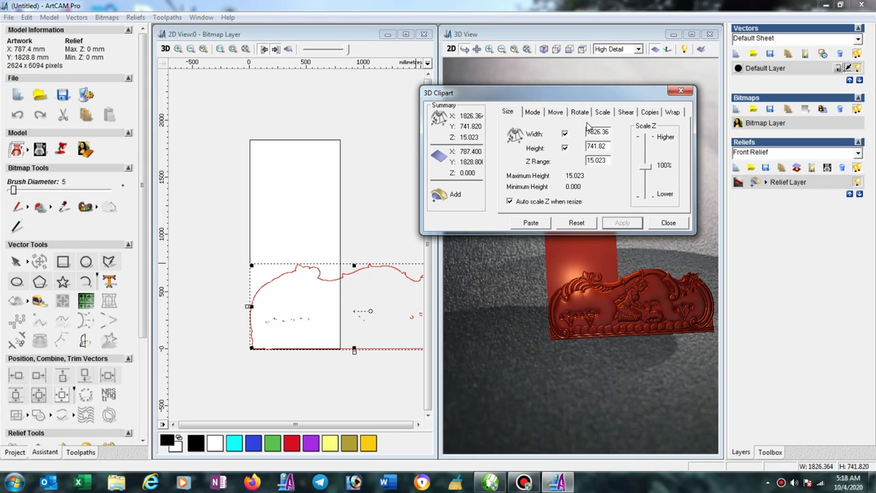
Rotate the leg clipart 90° in the 3D Clipart Rotate tab
click(580, 113)
double_click(602, 135)
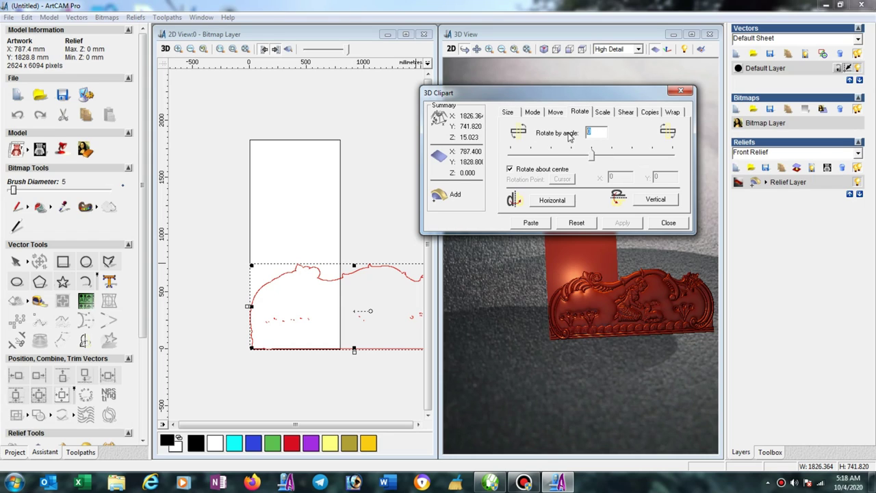
text(9)
click(623, 223)
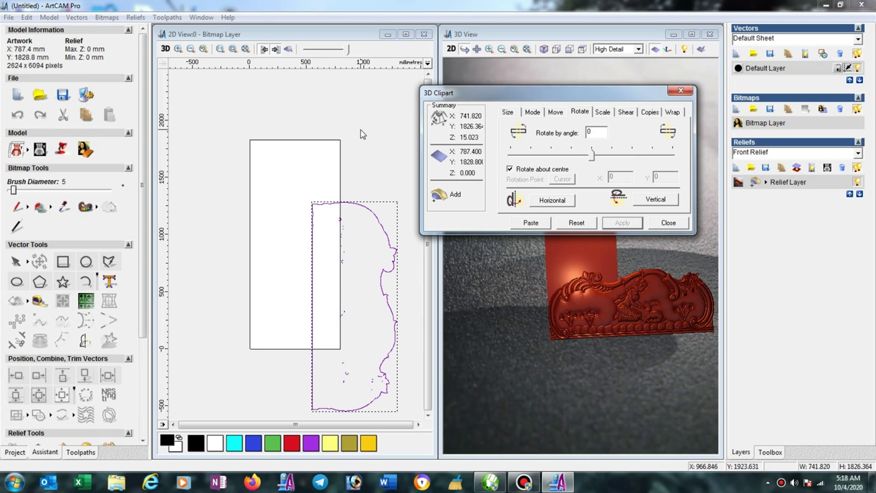
Centre the rotated leg outline within the 787.4 × 1828.8 mm model and refresh the relief preview
click(357, 203)
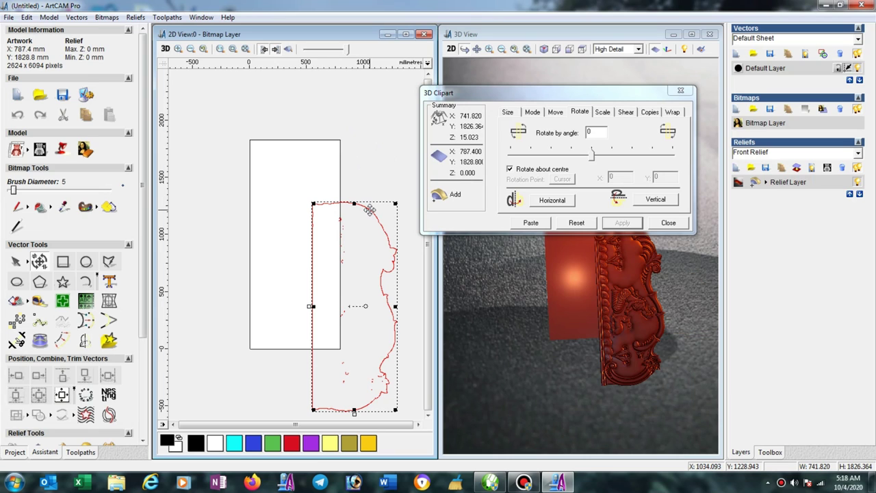
click(358, 217)
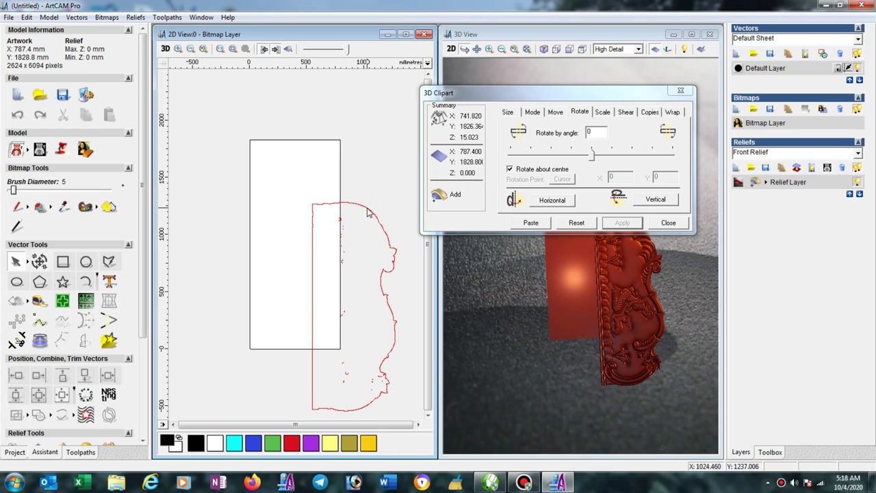
double_click(367, 207)
key(F9)
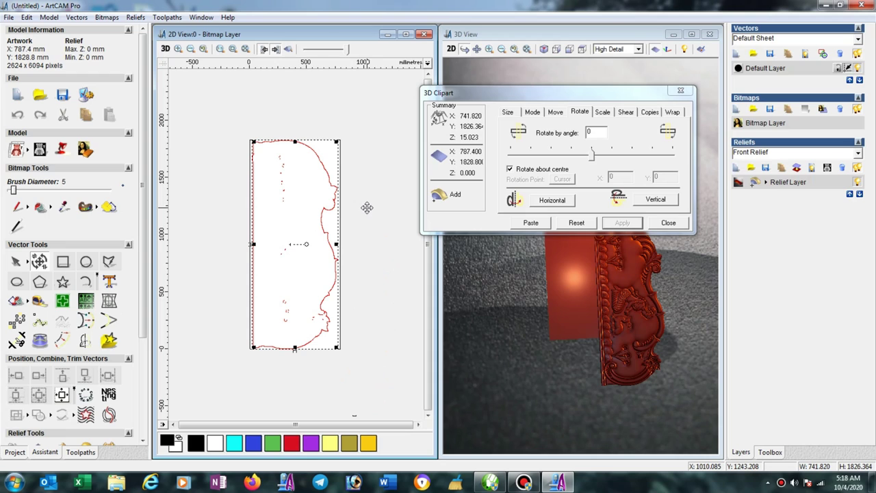
click(378, 202)
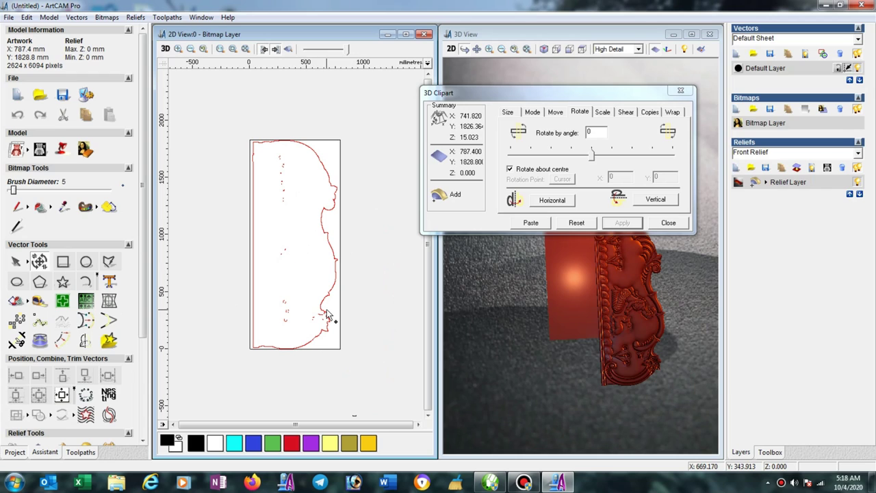
key(Return)
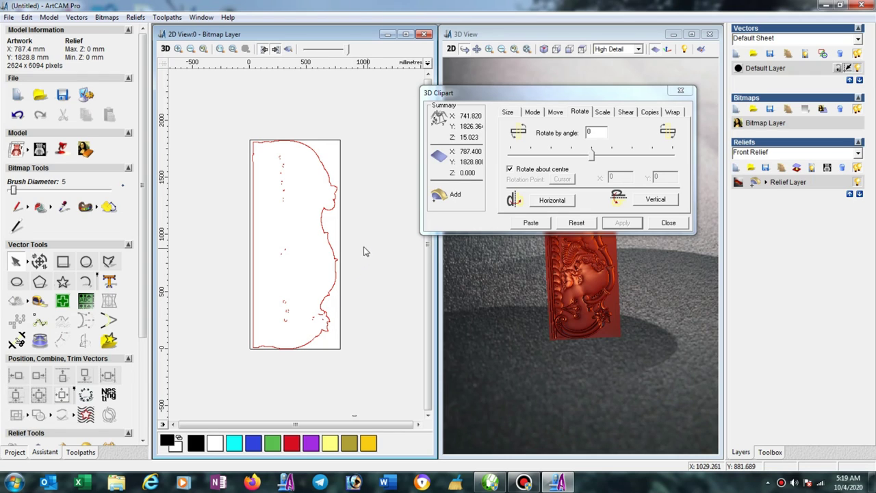
scroll(342, 274, up, 2)
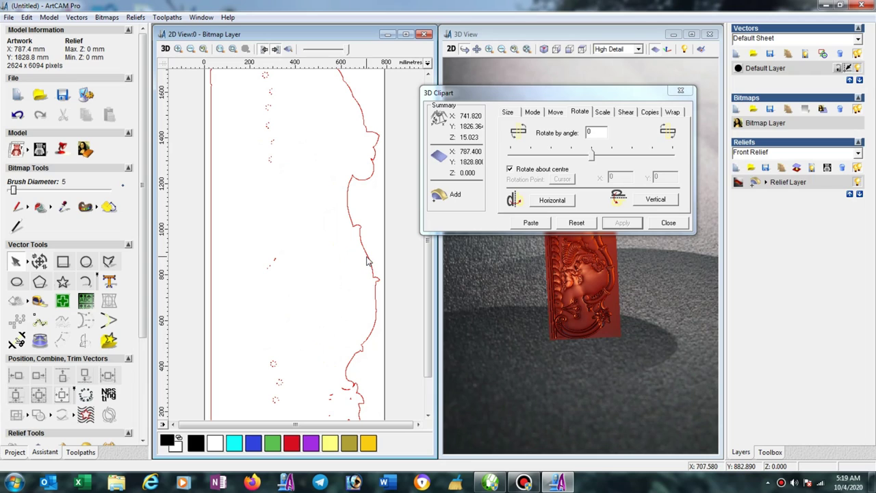
click(367, 260)
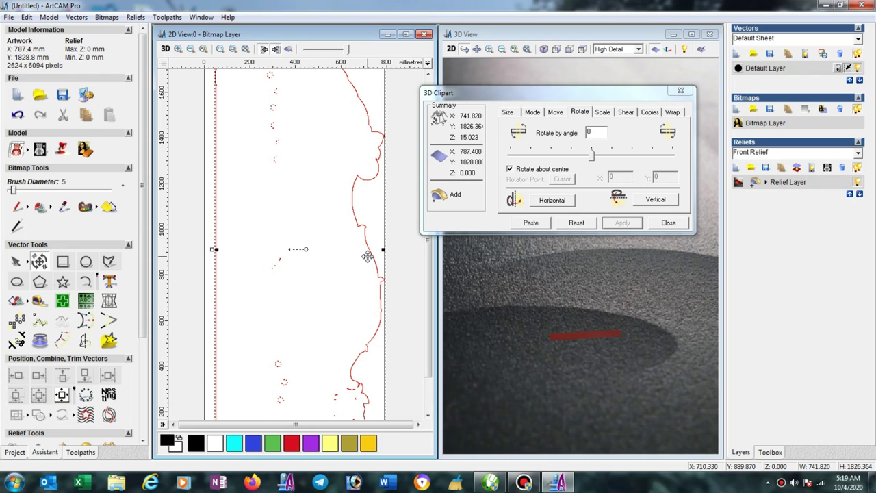
scroll(359, 248, down, 1)
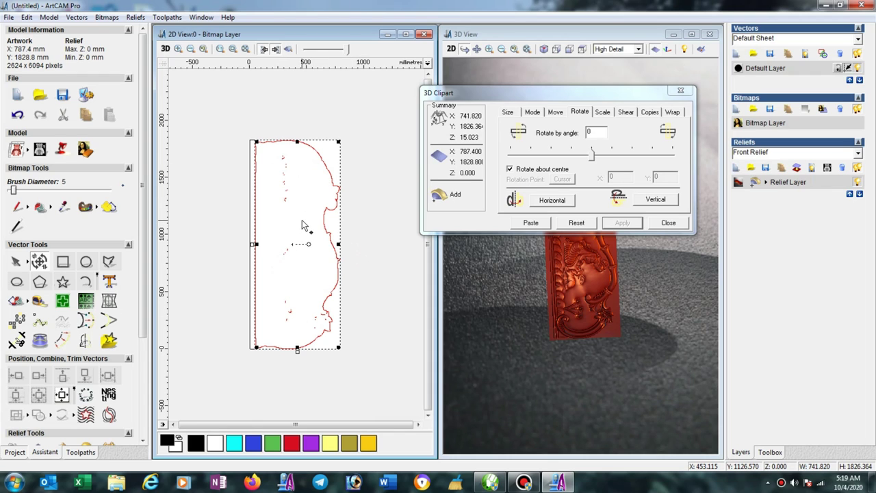
Set the leg clipart's Z Range to 15 mm, paste it into the model, and close 3D Clipart
click(508, 112)
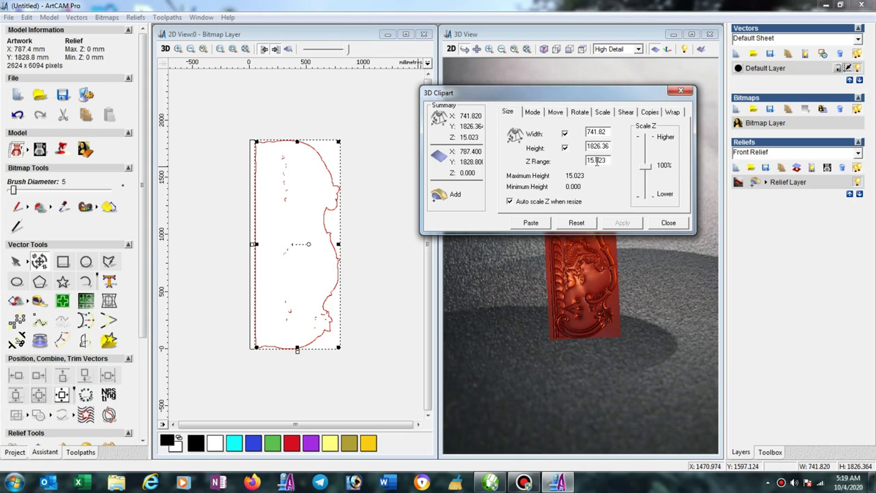
drag(609, 161, 585, 159)
text(15)
click(621, 222)
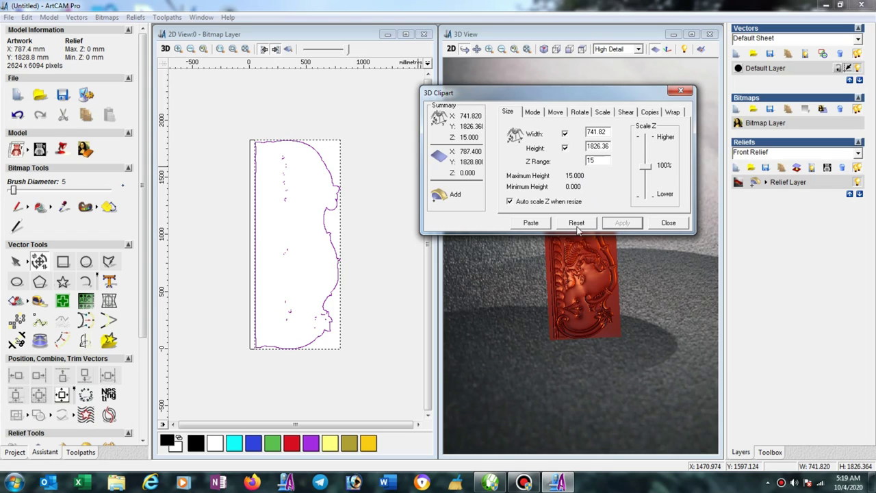
click(546, 223)
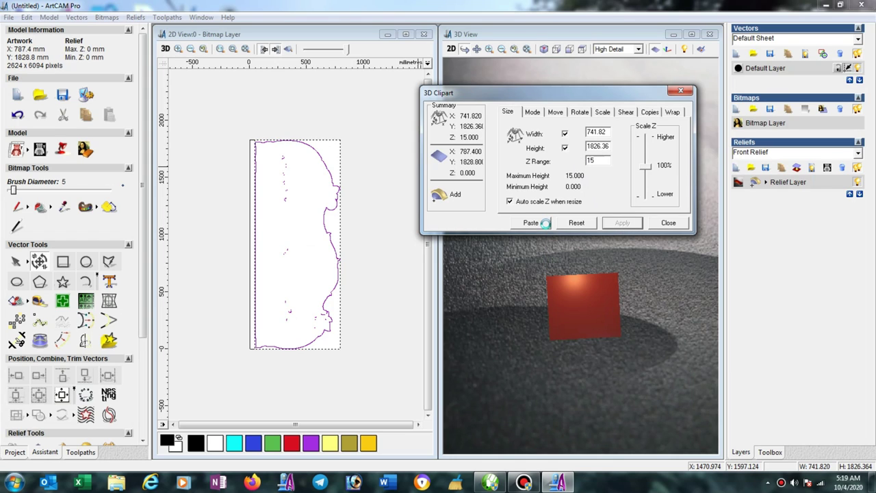
click(667, 223)
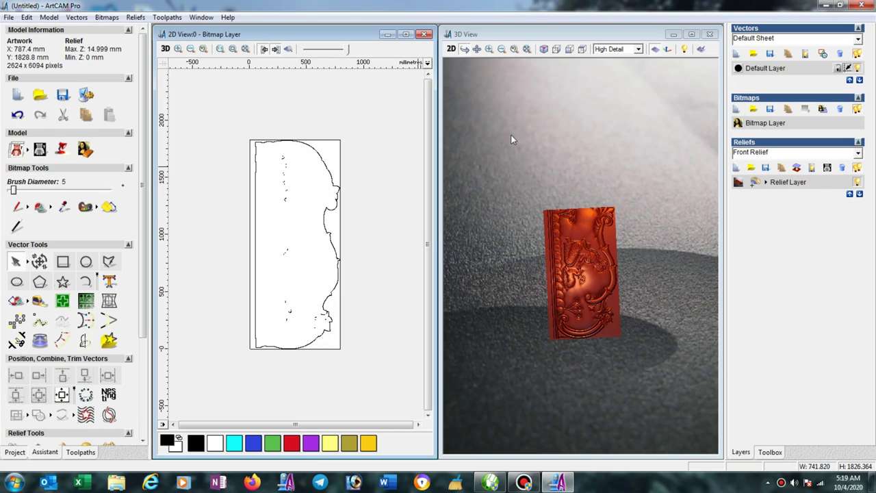
Compare the line drawing with the shaded relief, leave the shaded leg relief showing, and select it
click(287, 50)
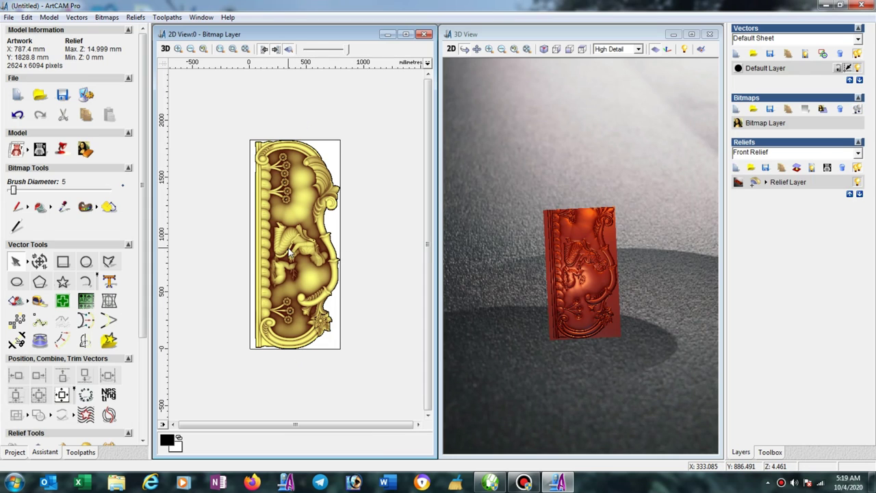
click(290, 51)
click(290, 52)
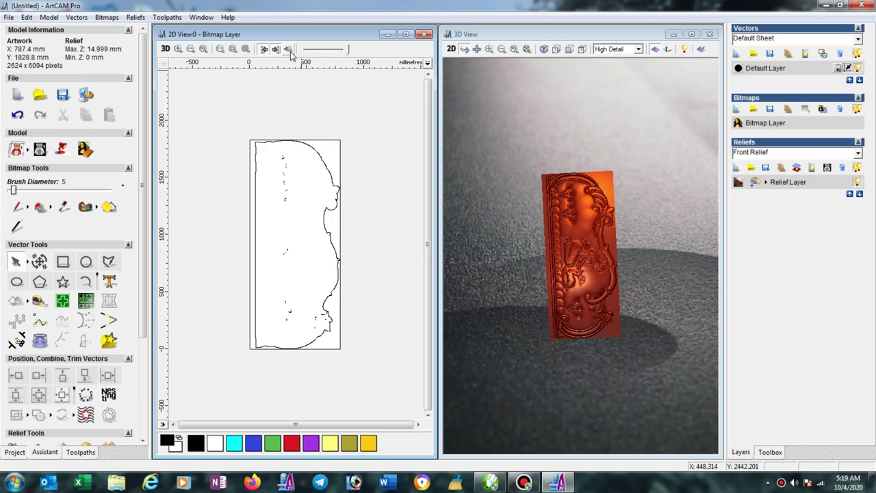
click(290, 51)
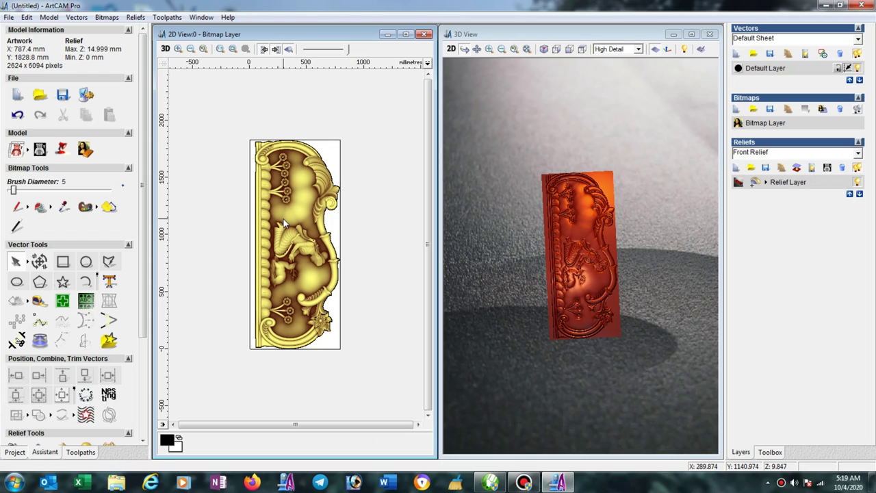
click(327, 232)
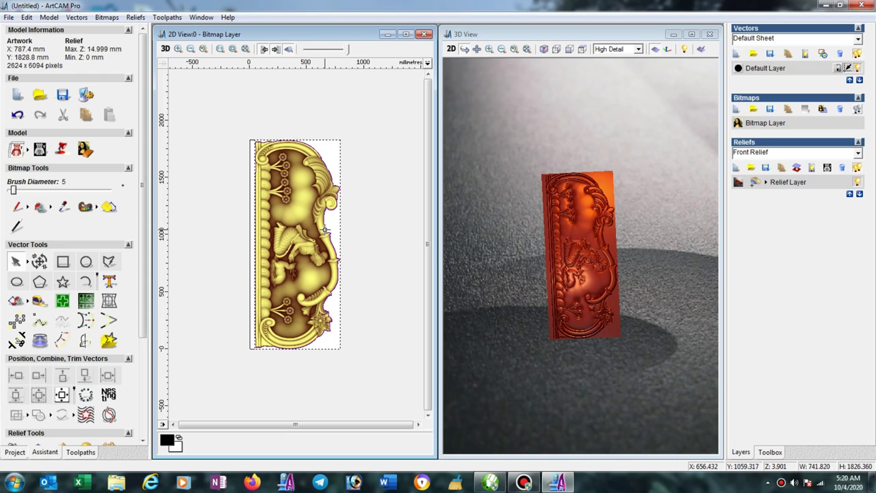
Dismiss the relief's context menu and toggle the shaded relief display off and back on
right_click(325, 230)
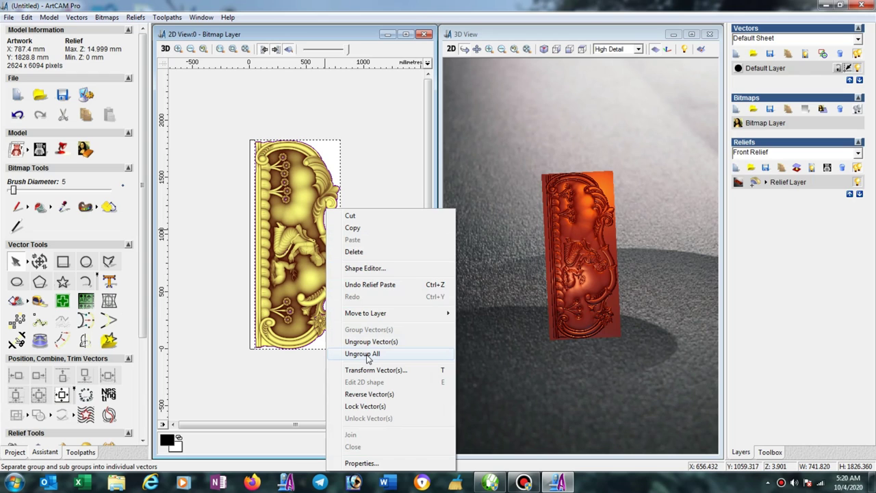
key(Escape)
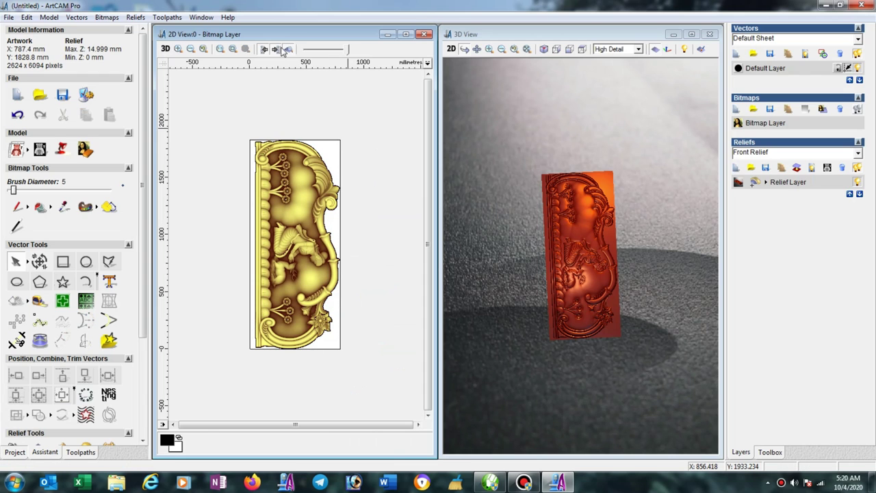
click(288, 50)
click(289, 50)
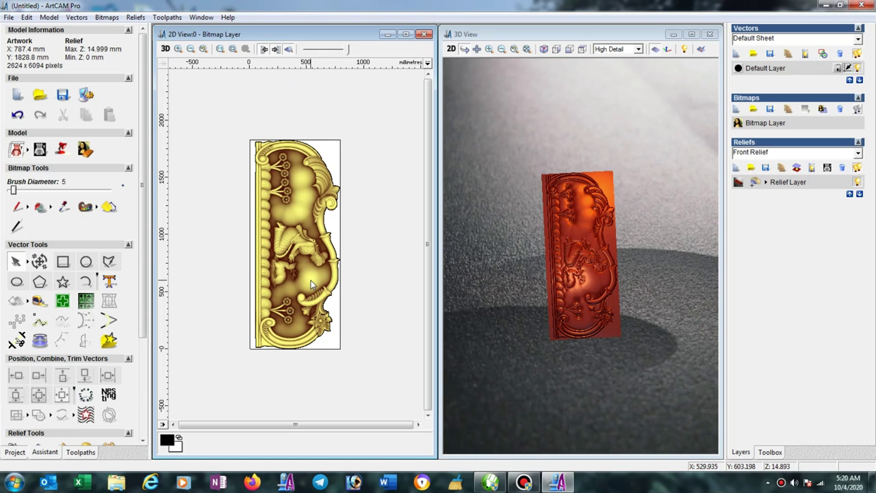
Ungroup the leg relief's outline vectors and hide the shaded relief in the 2D view
click(336, 255)
right_click(337, 255)
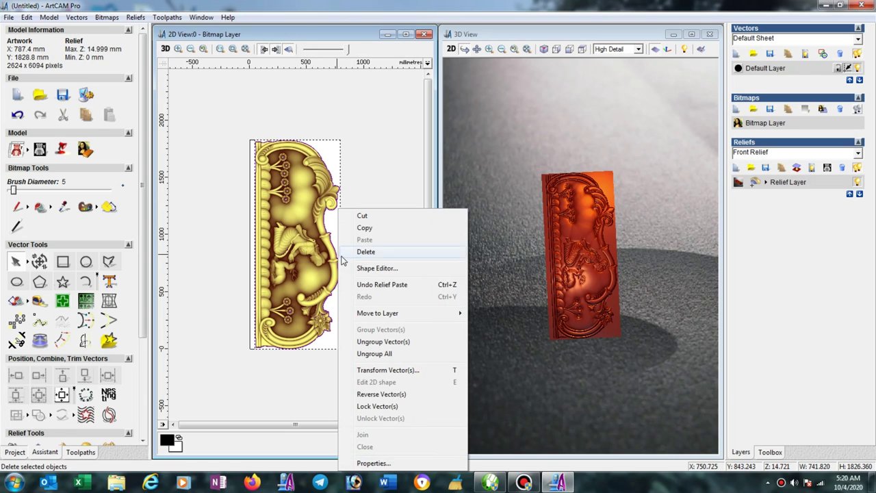
click(375, 355)
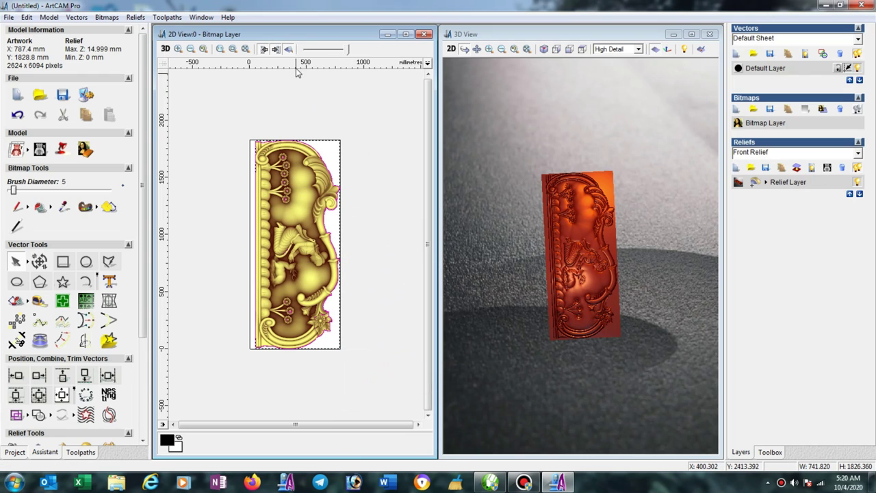
click(288, 49)
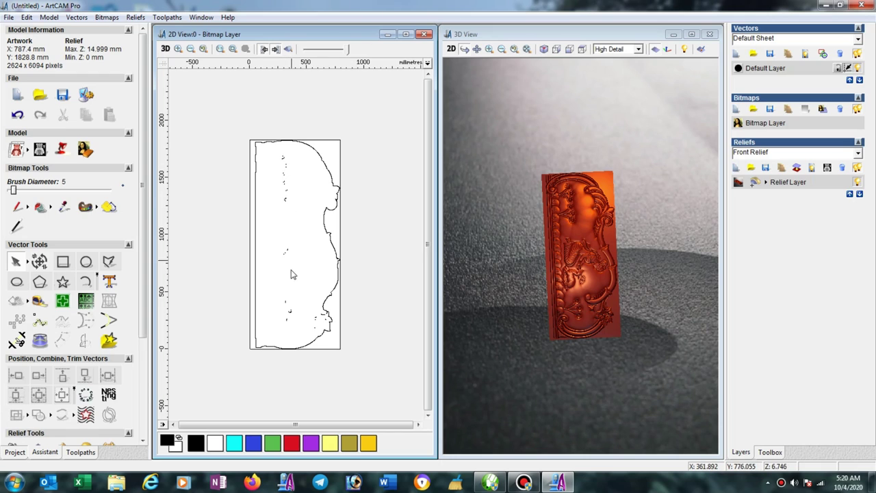
Select the leg's magenta outline vector and rotate the 3D relief to a front-on view
click(336, 254)
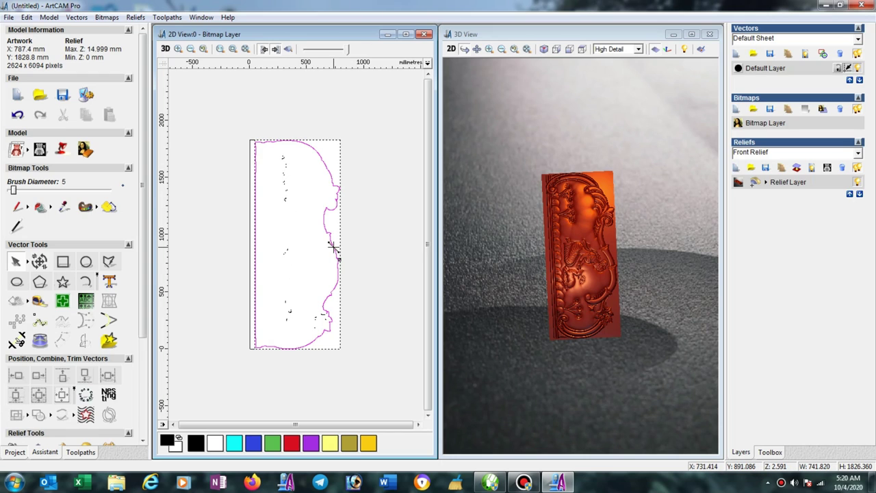
click(285, 184)
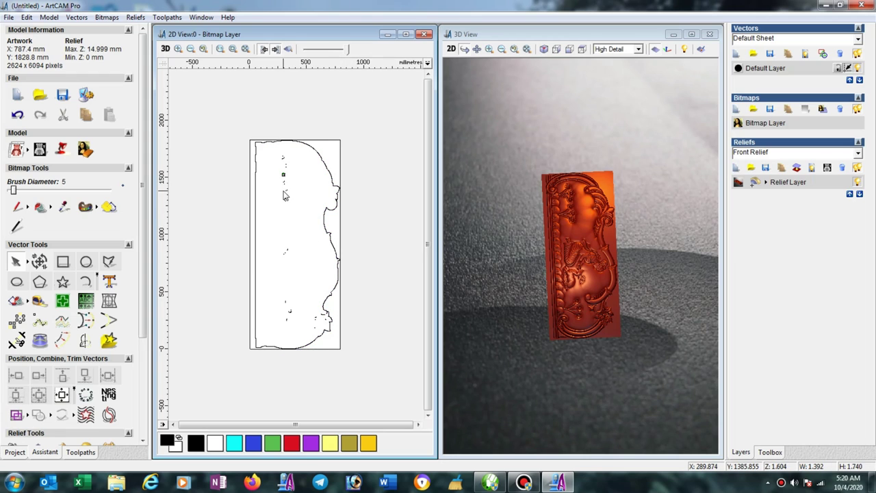
click(337, 190)
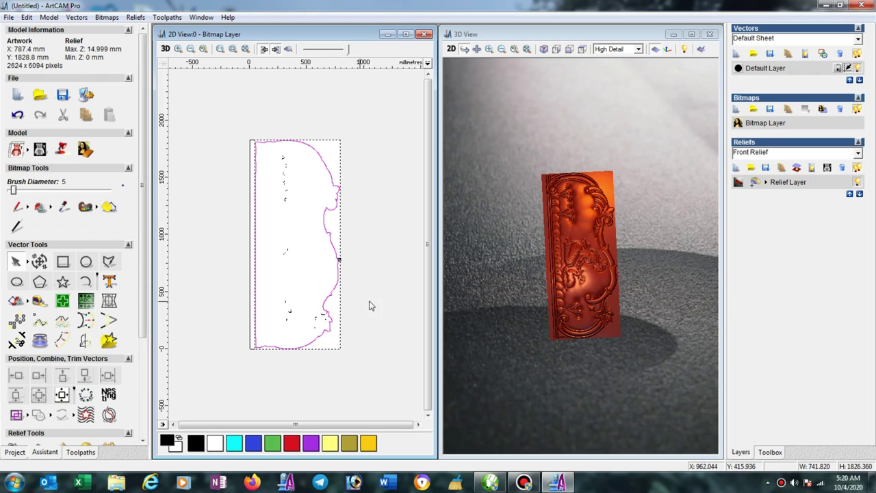
click(586, 347)
mouse_move(586, 347)
mouse_down()
mouse_move(577, 342)
mouse_move(576, 268)
mouse_move(561, 235)
mouse_up()
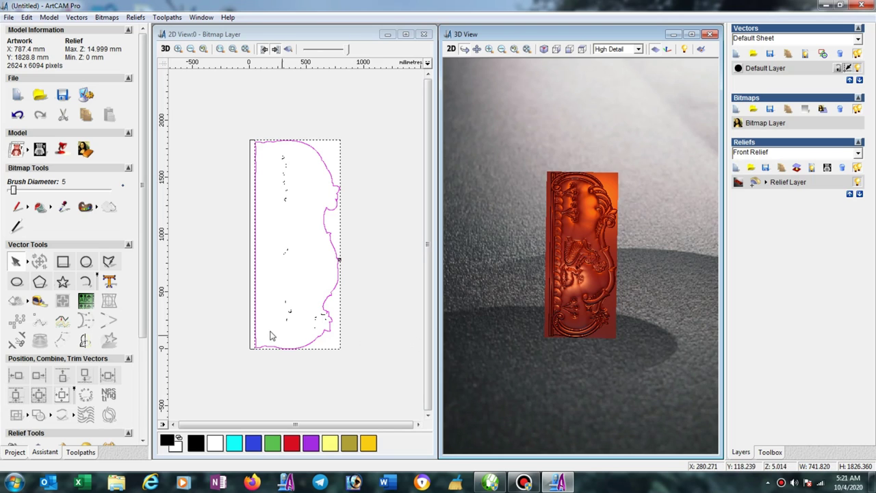
In the toolpath tools, reselect the leg outline and start Machine Along Vector
drag(146, 355, 145, 432)
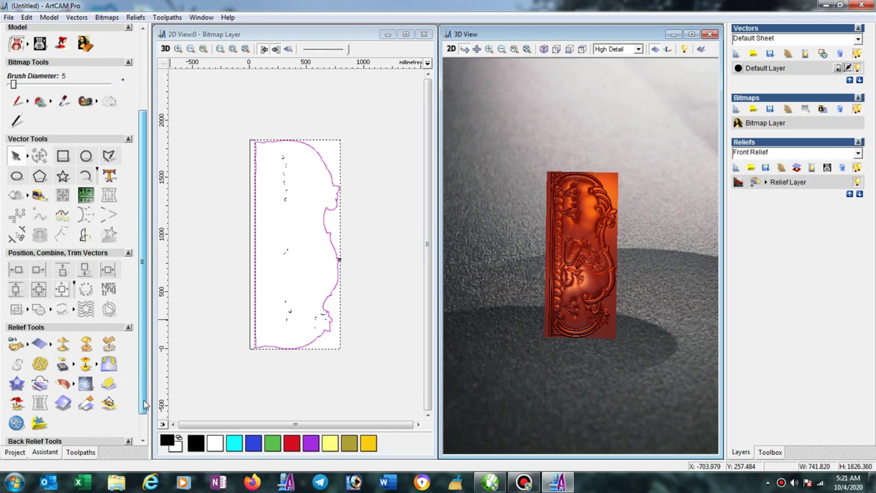
click(81, 452)
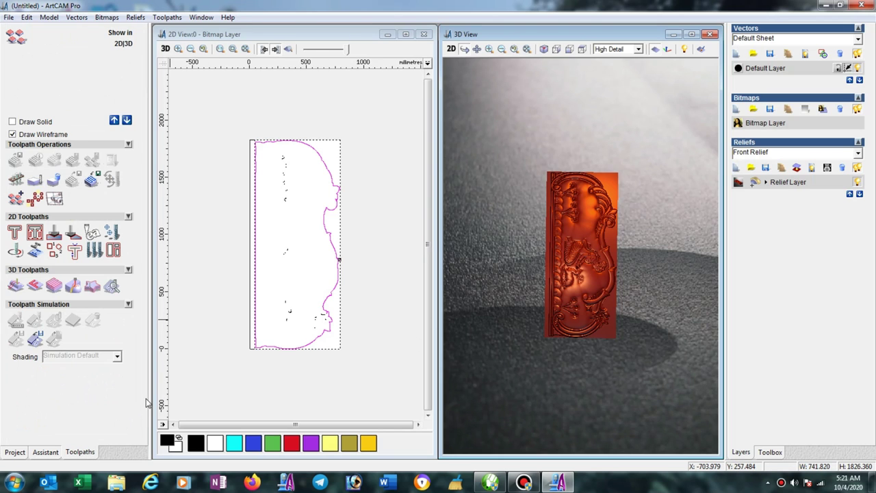
click(322, 297)
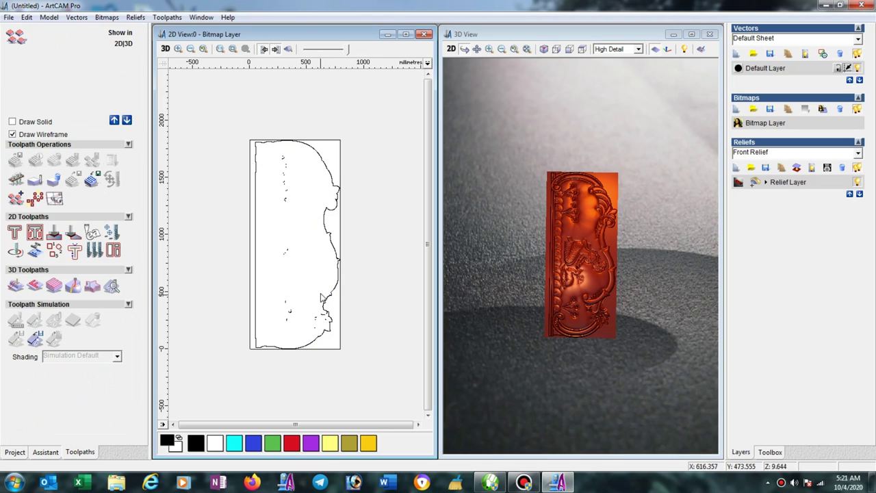
click(334, 288)
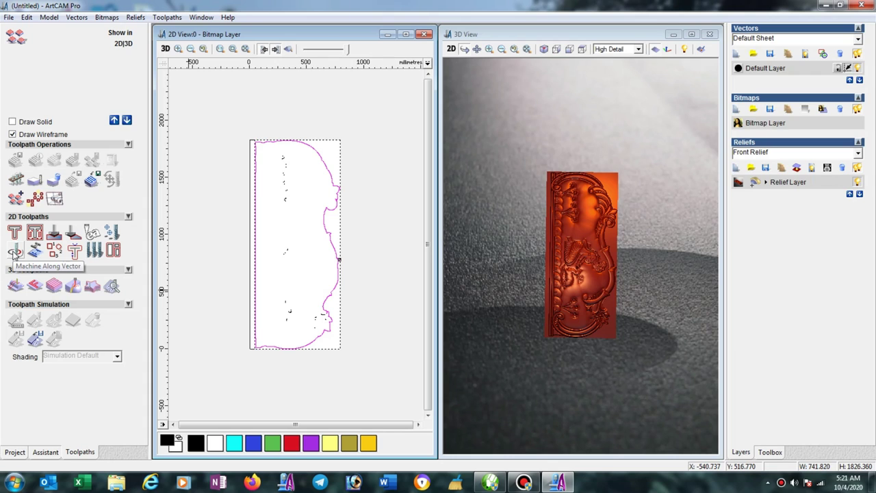
click(14, 252)
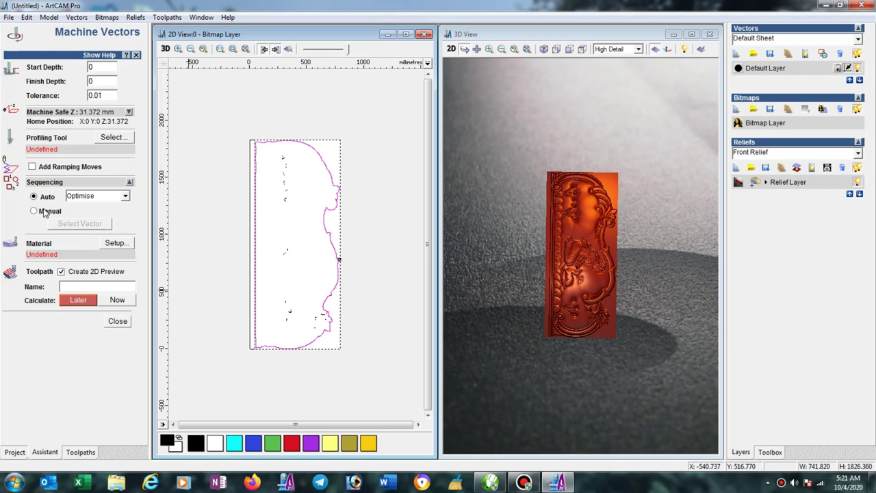
Enter 1 as the profile toolpath's finish depth
drag(97, 81, 81, 82)
text(1)
Edit End Mill 6 mm to a 1 mm stepdown and select it as the profiling tool
click(111, 138)
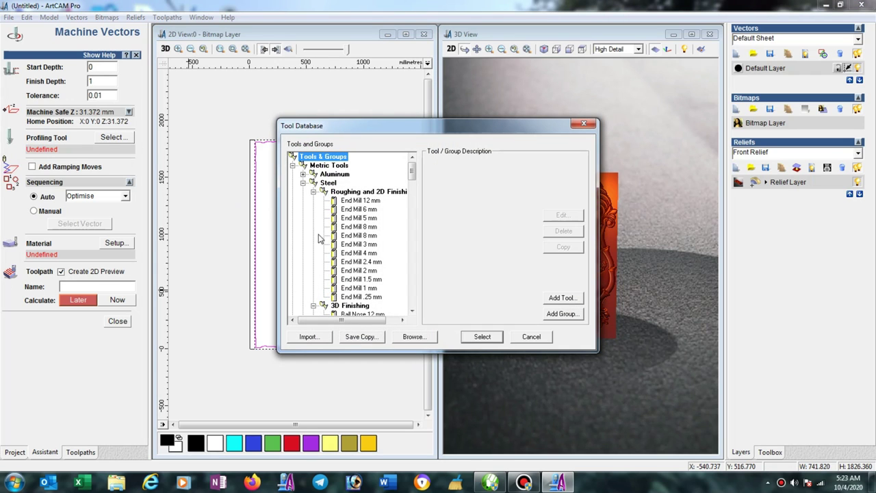
click(367, 211)
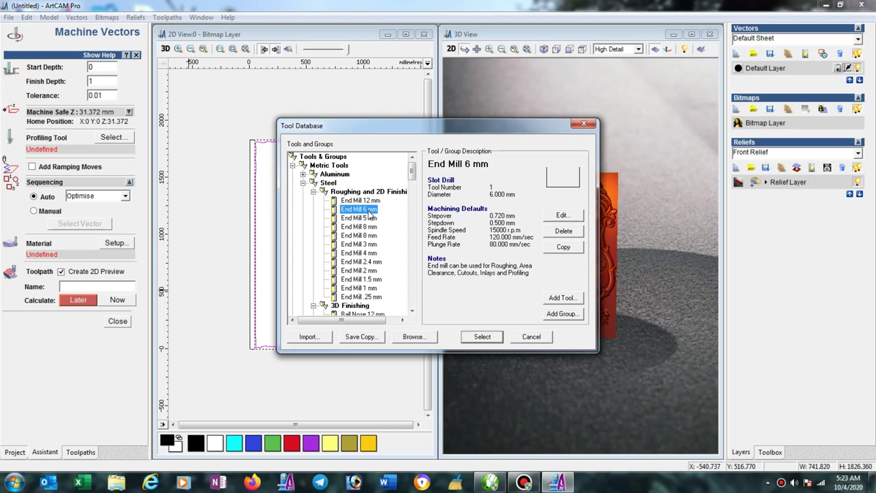
click(561, 217)
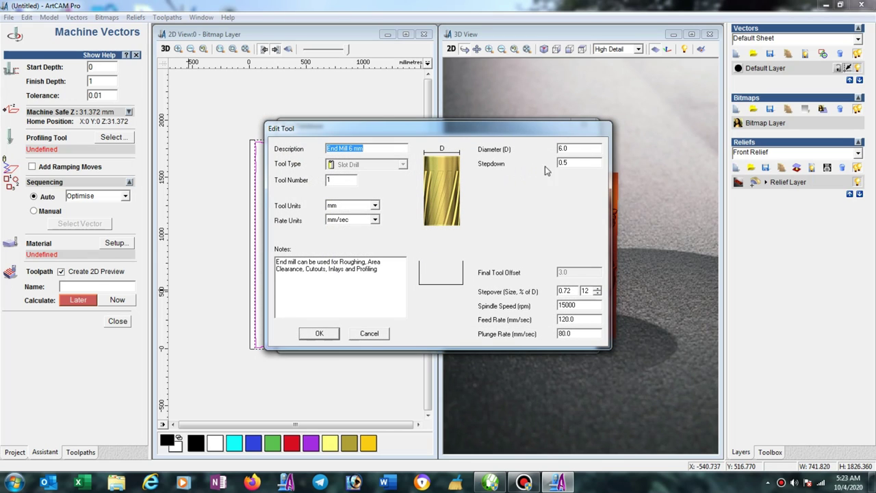
double_click(575, 163)
text(1)
click(373, 334)
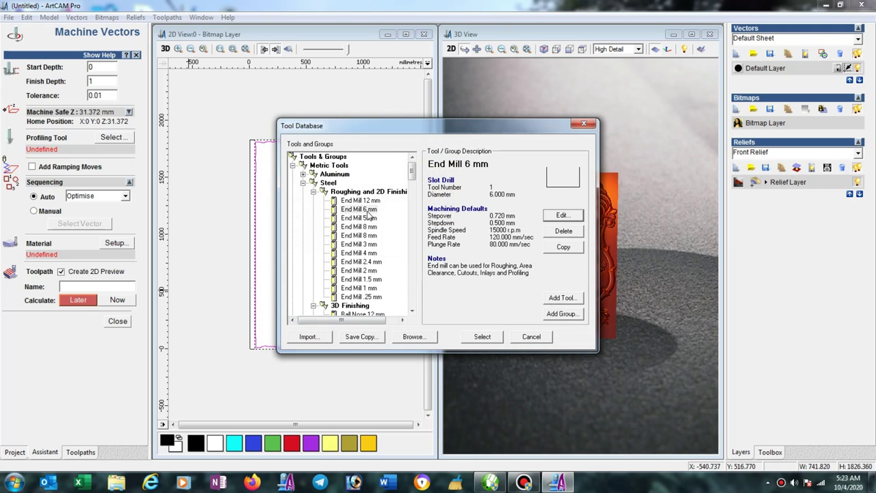
click(367, 209)
click(575, 217)
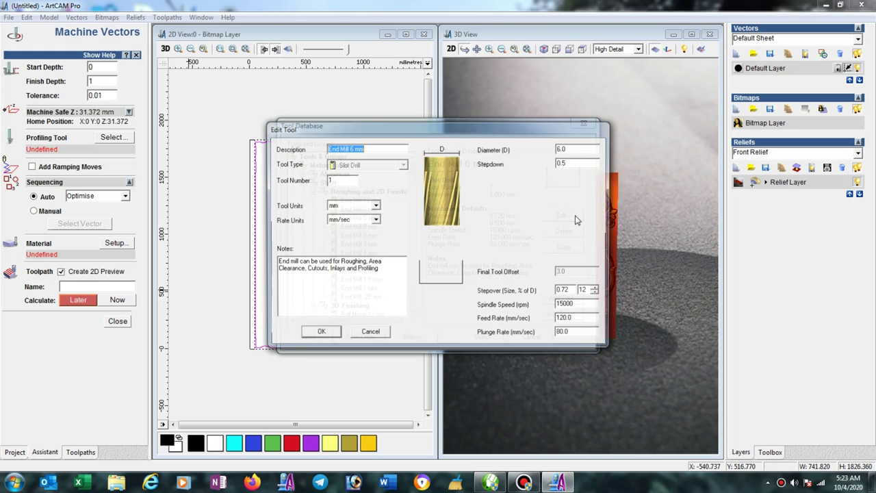
double_click(565, 162)
text(1)
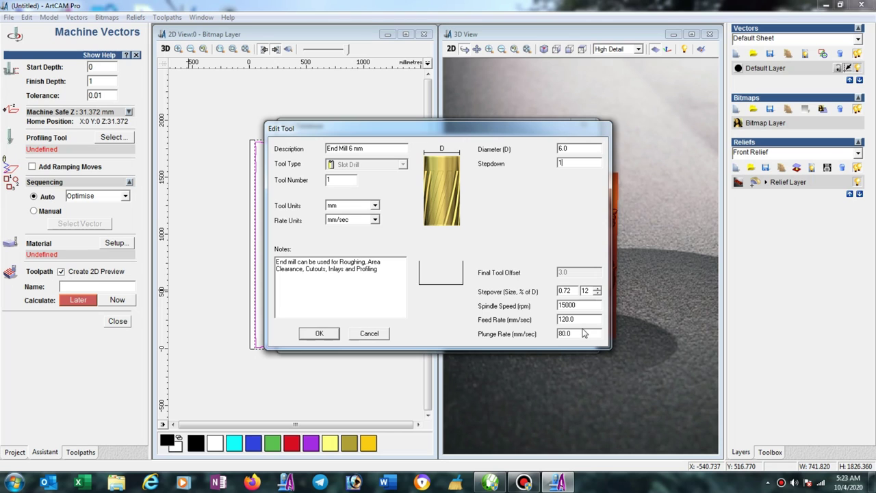
click(337, 335)
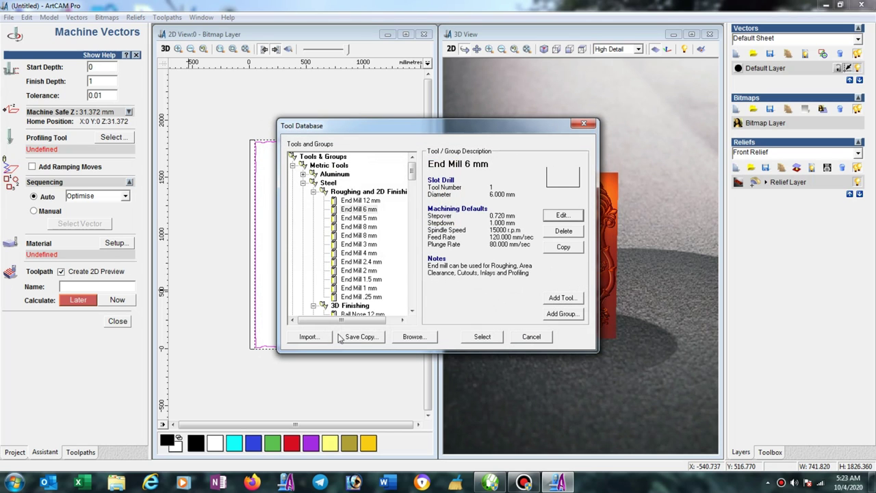
click(477, 338)
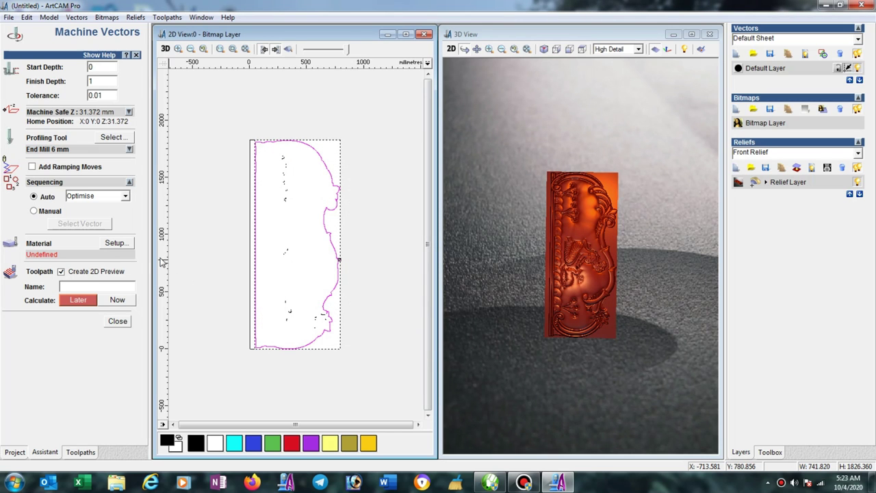
Confirm the 40 mm material thickness and calculate the End Mill 6 mm profile toolpath
click(130, 248)
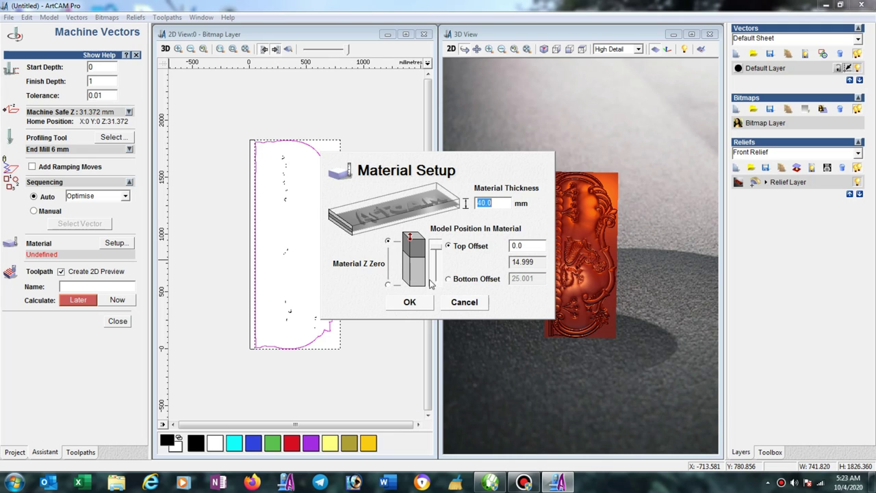
click(417, 306)
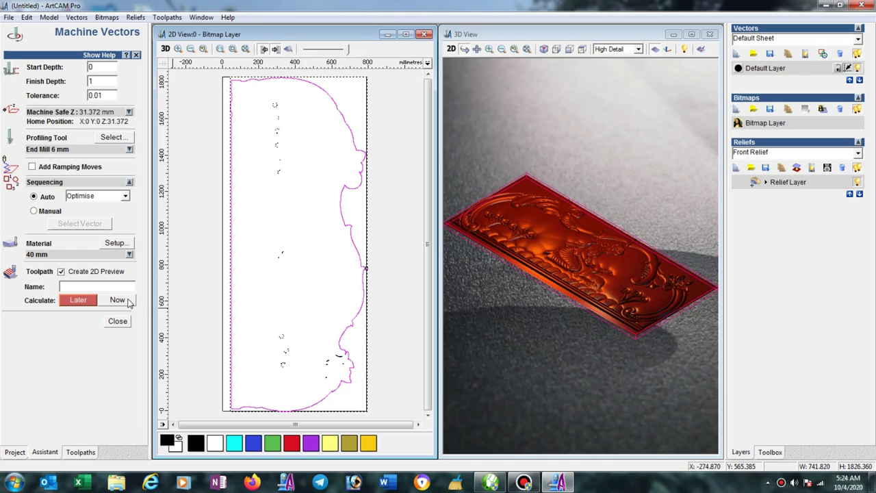
click(118, 300)
click(118, 321)
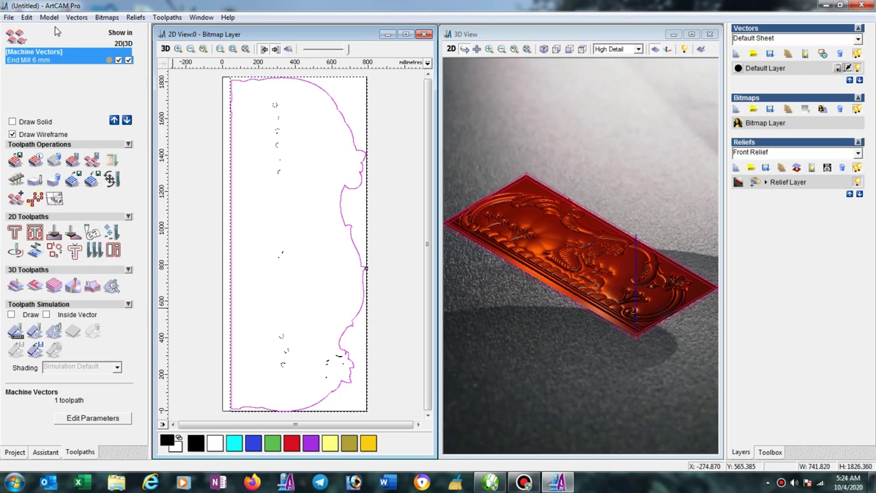
From the top 3D view, simulate the profile toolpath and play it through Simulation Control
click(581, 52)
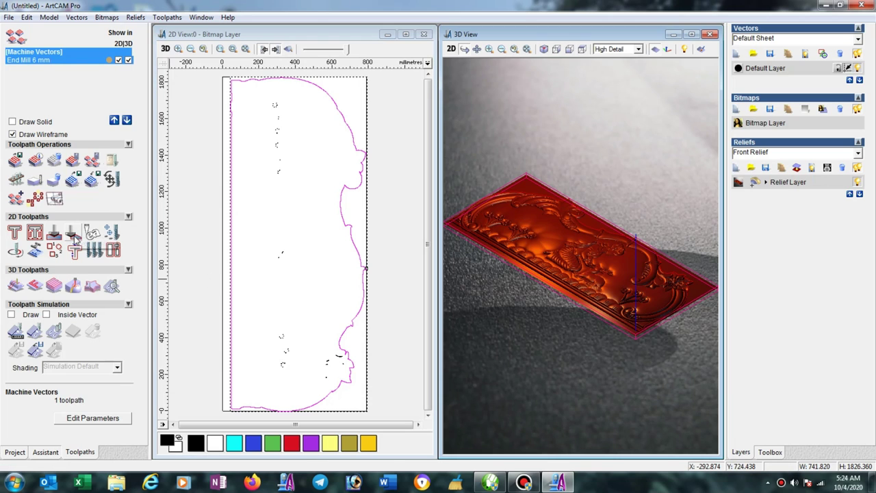
key(0)
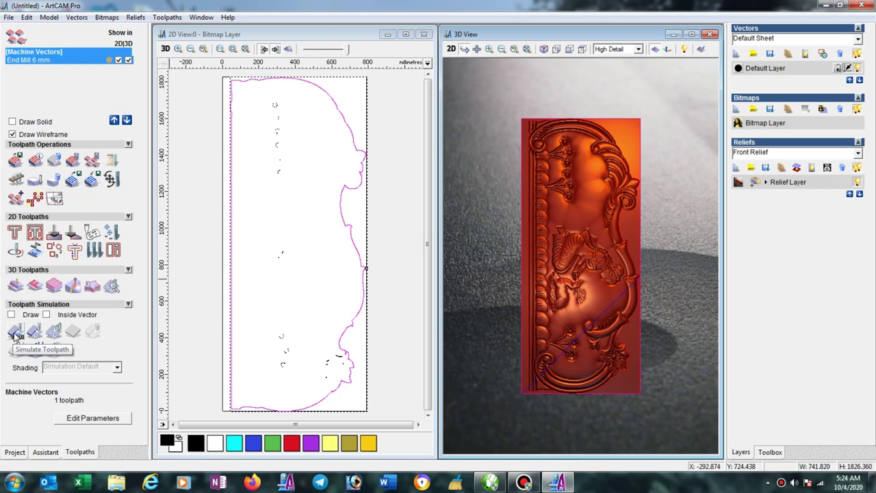
click(15, 334)
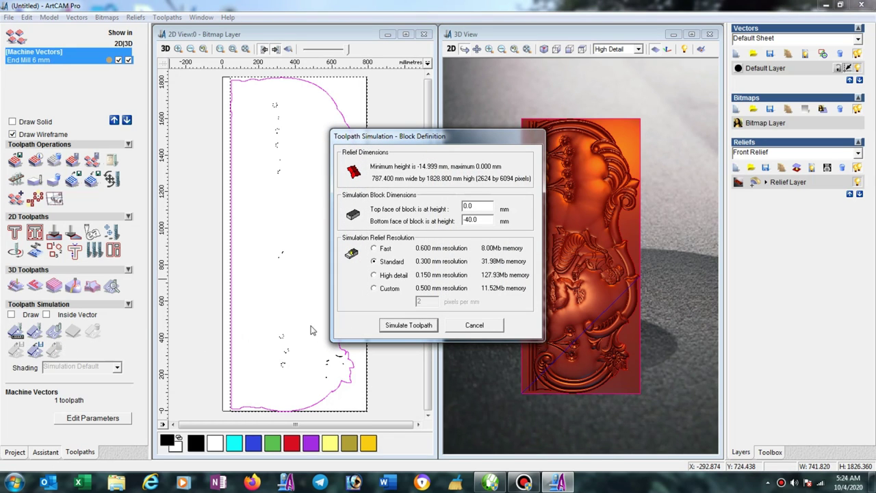
click(402, 327)
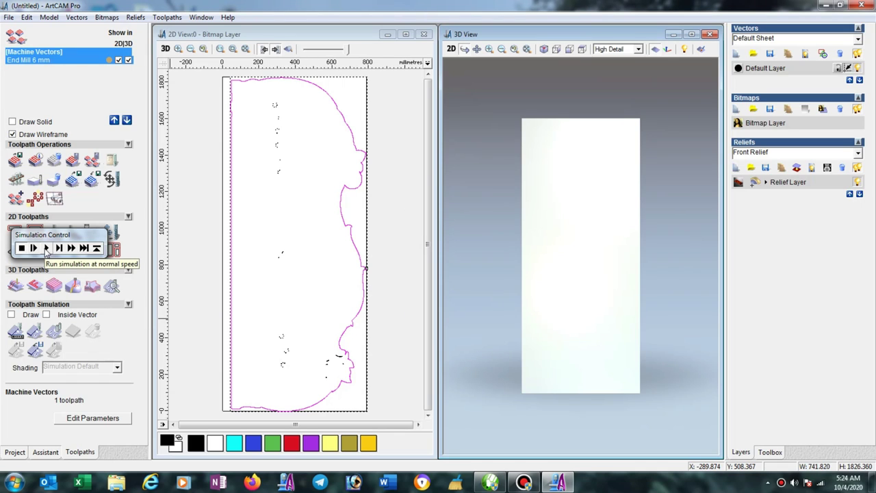
click(46, 249)
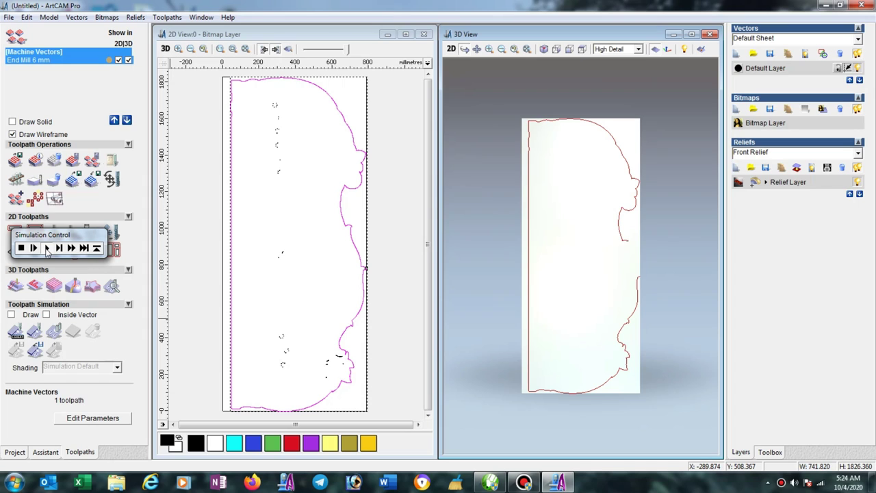
click(46, 249)
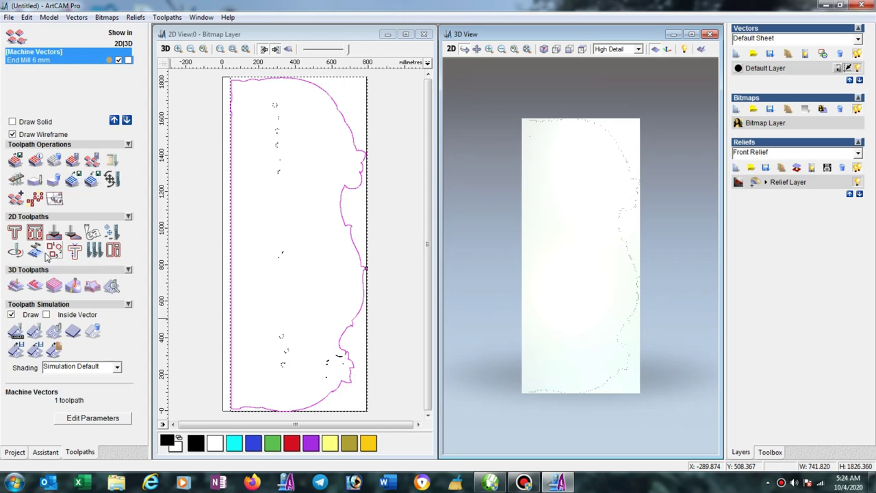
Tilt the simulated block to inspect the outline cut, then show the shaded relief again
mouse_move(564, 268)
mouse_down()
mouse_move(530, 278)
mouse_move(585, 259)
mouse_up()
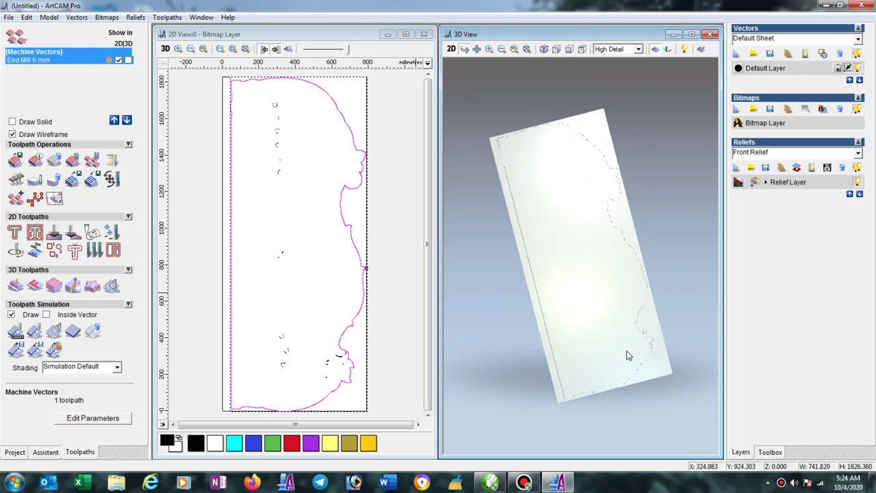
drag(582, 344, 585, 335)
click(290, 50)
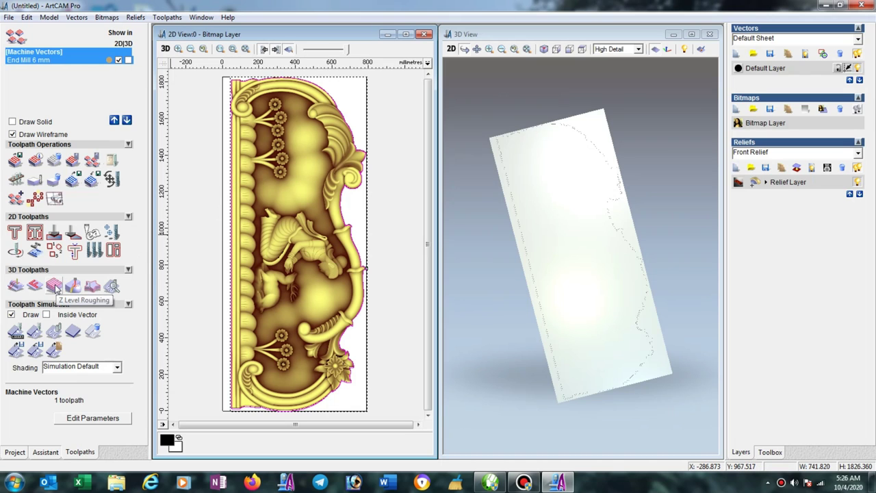
Start a Z Level Roughing toolpath using End Mill 6 mm with a 5 mm stepdown
click(55, 287)
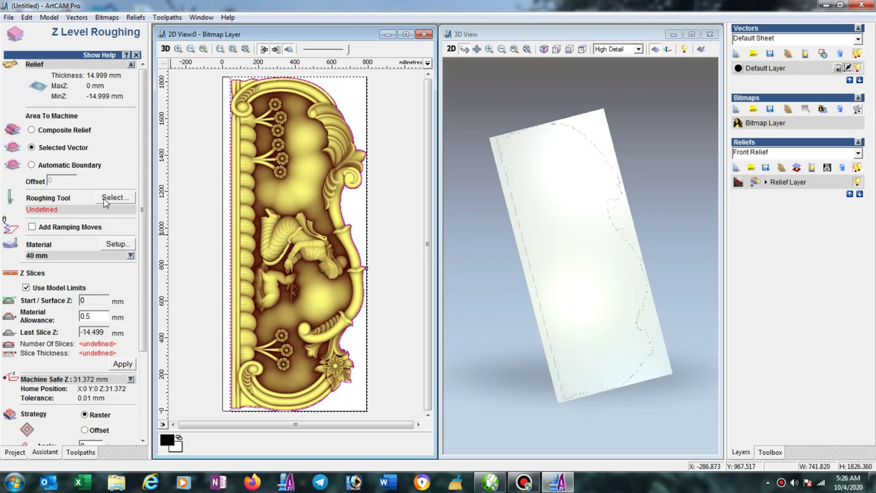
click(109, 198)
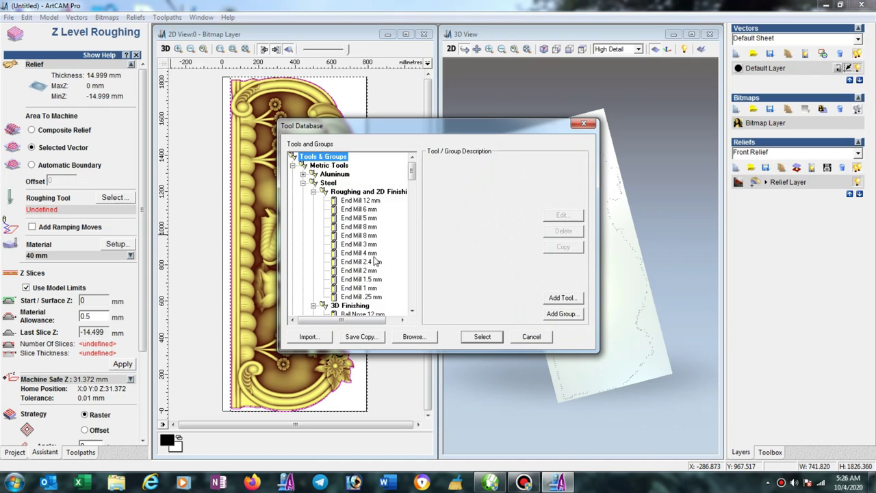
click(370, 209)
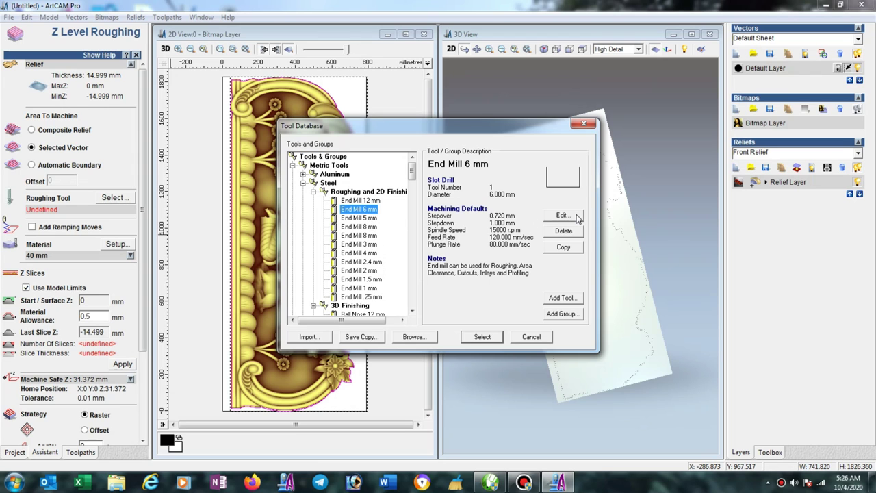
click(562, 216)
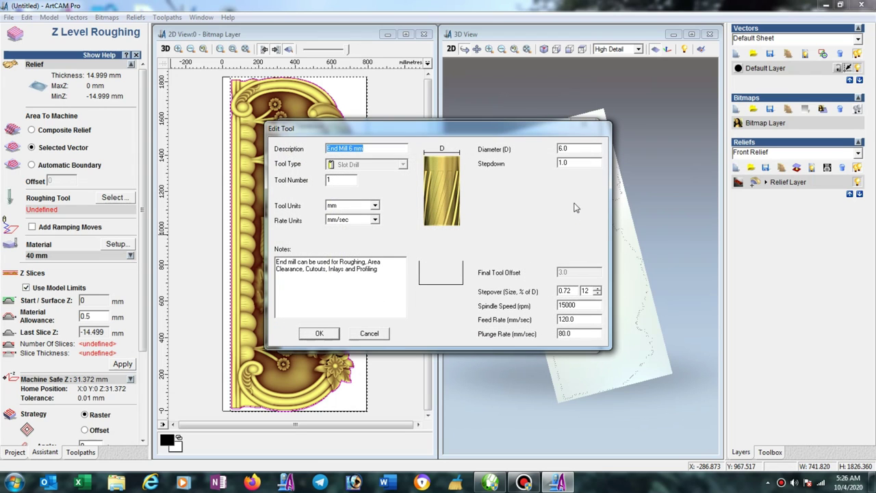
drag(572, 162, 550, 165)
click(319, 333)
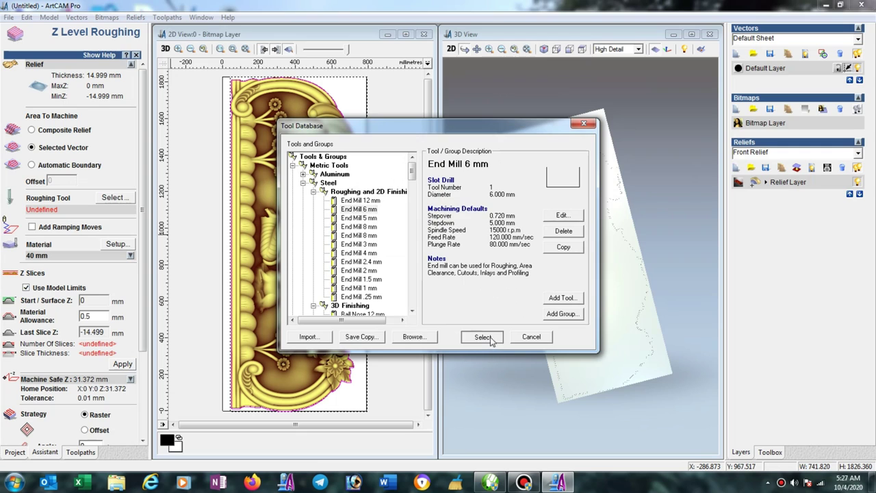
click(489, 339)
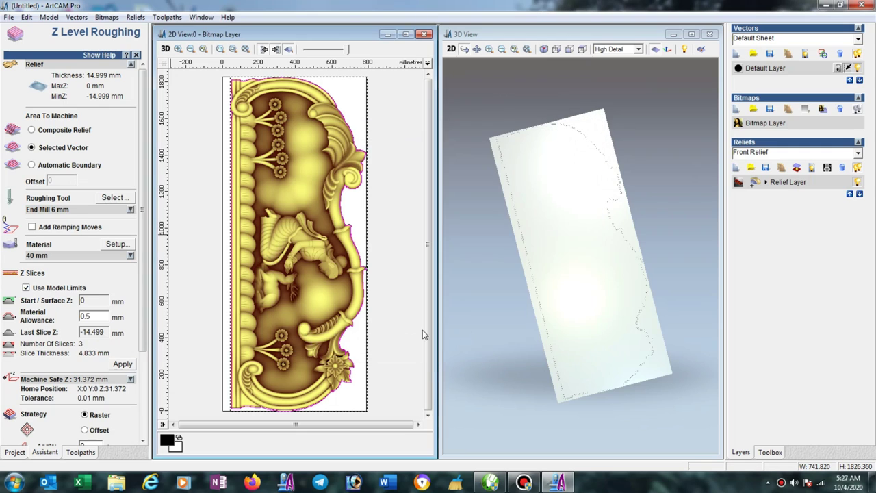
Confirm the 40 mm material block for the roughing toolpath
click(115, 245)
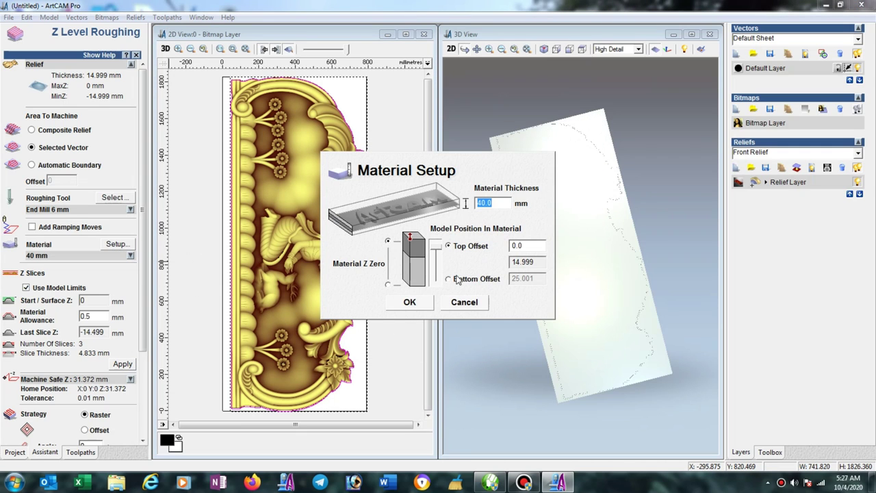
click(409, 301)
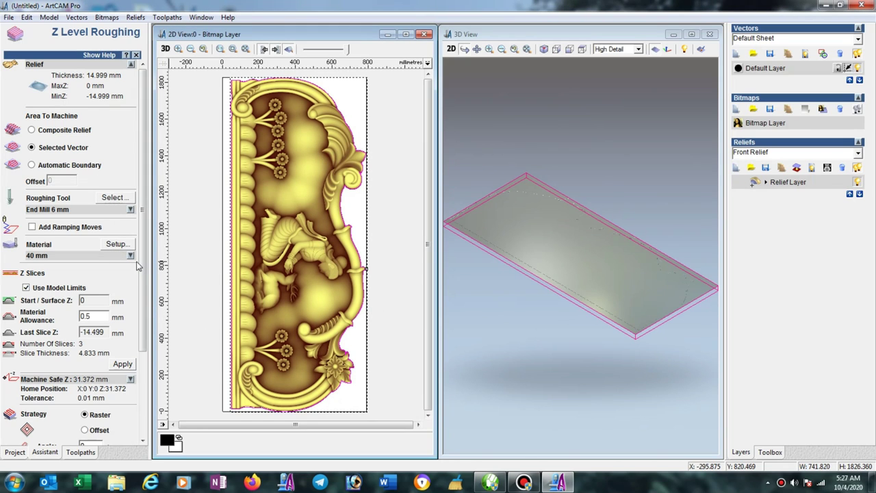
drag(139, 262, 151, 351)
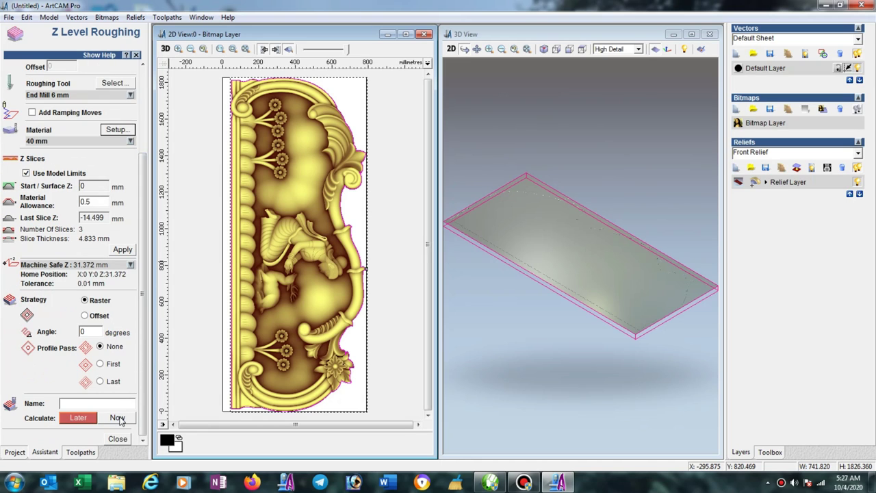
Calculate the raster Z Roughing toolpath so its passes cover the leg relief on the block
click(119, 420)
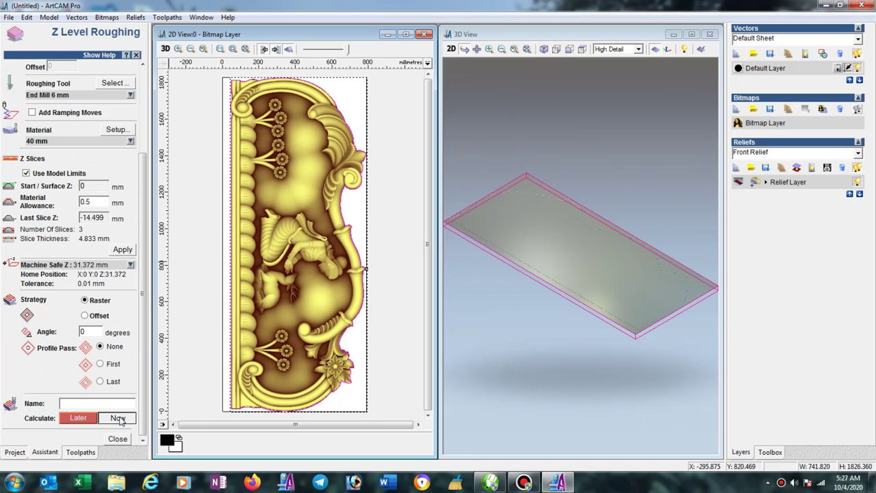
click(119, 419)
text(Z Roughing)
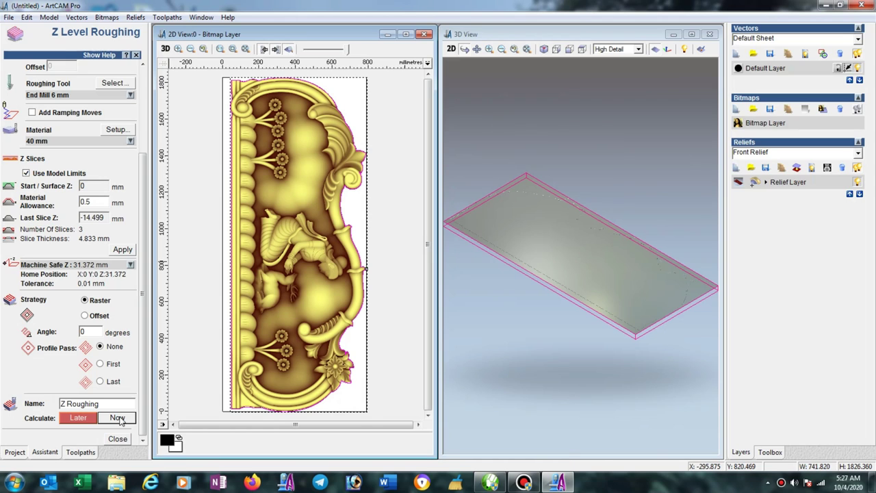
click(118, 418)
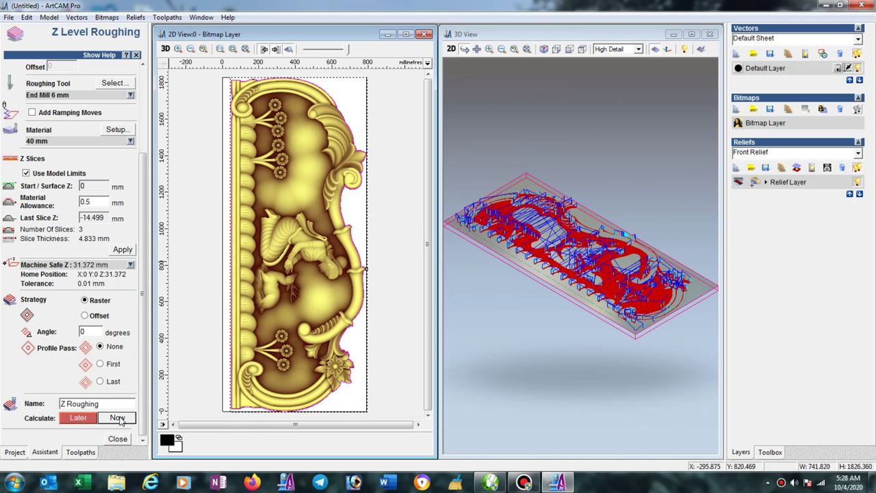
Close the Z Level Roughing form and run a fast simulation of Z Roughing
click(117, 438)
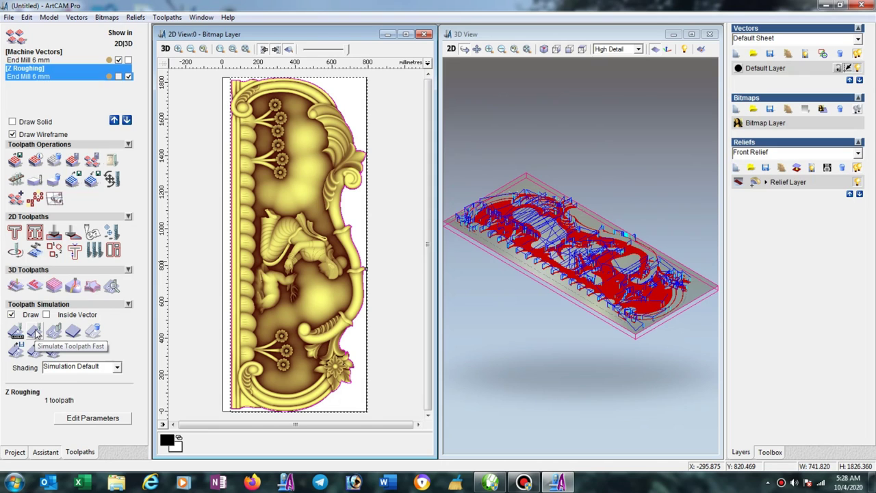
click(34, 332)
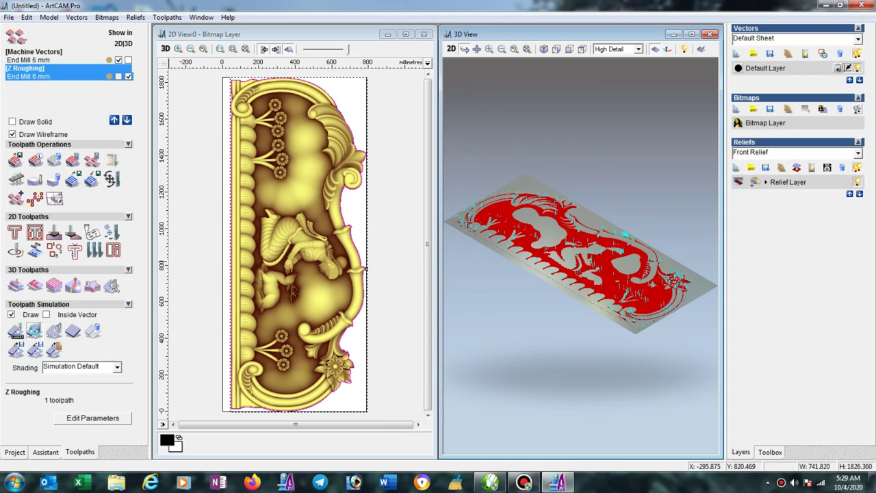
click(35, 329)
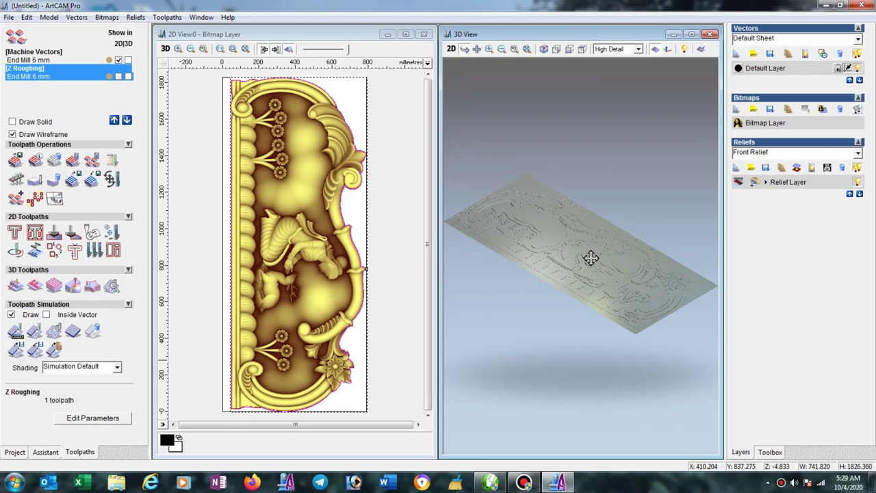
Maximize the 3D view and rotate and zoom to inspect the roughed-out scrollwork
mouse_move(590, 257)
mouse_down()
mouse_move(598, 303)
mouse_move(583, 354)
mouse_move(557, 383)
mouse_up()
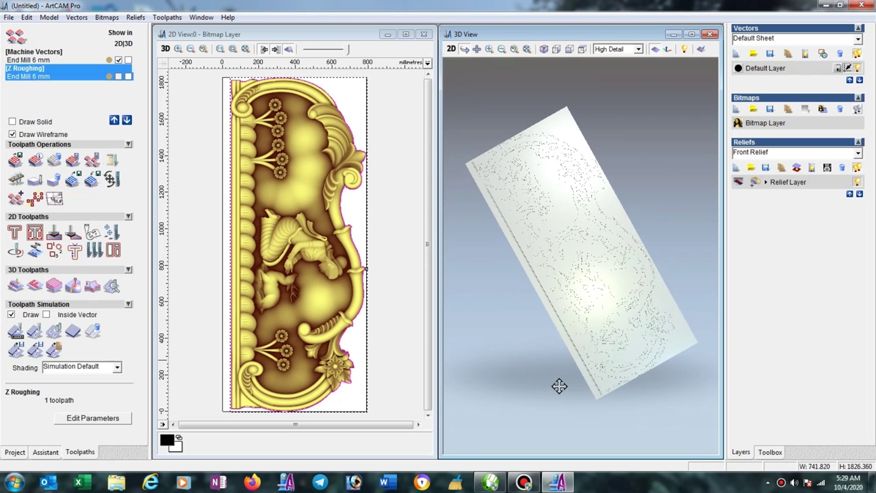
scroll(593, 344, up, 3)
mouse_move(593, 344)
mouse_down()
mouse_move(673, 268)
mouse_move(634, 290)
mouse_up()
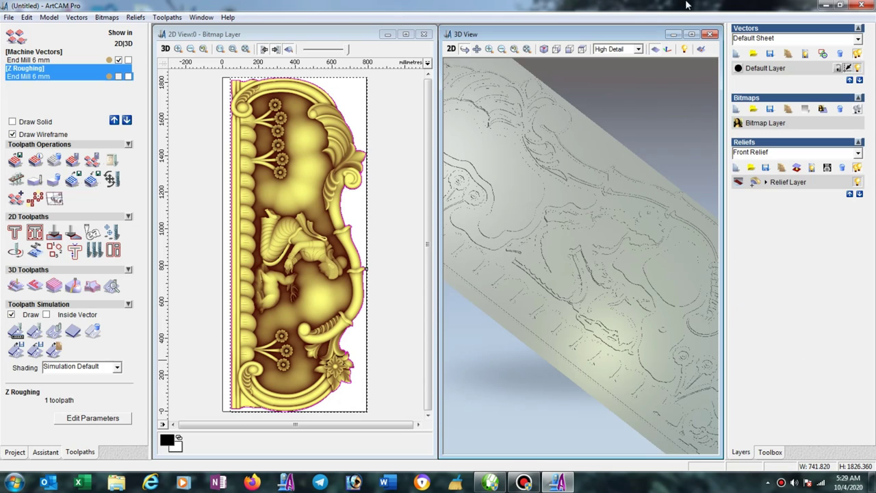
click(691, 33)
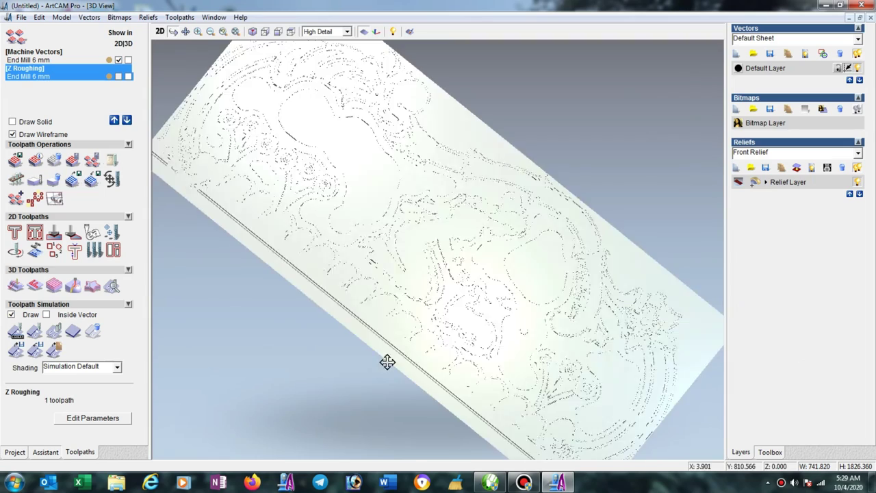
drag(500, 345, 407, 355)
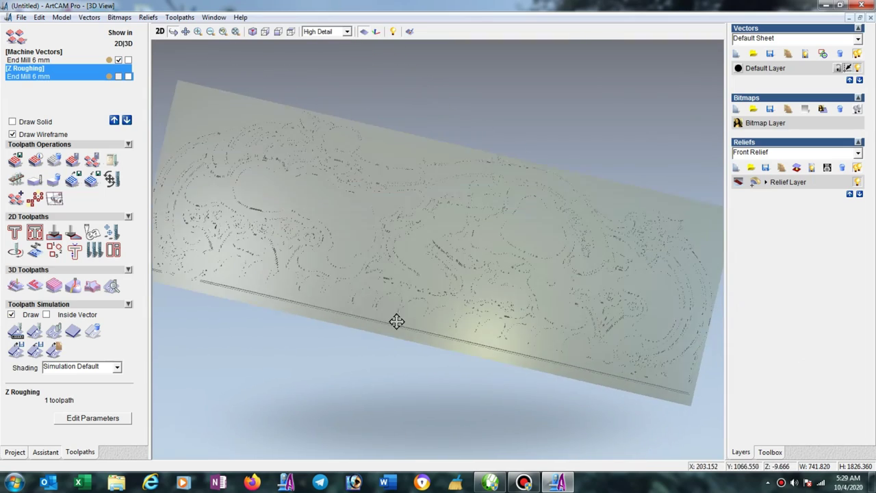
scroll(485, 246, up, 2)
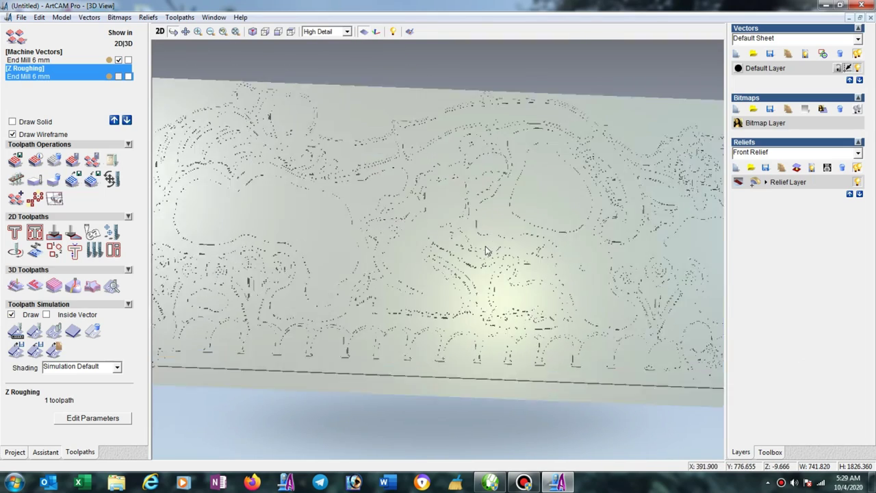
scroll(483, 256, up, 2)
mouse_move(482, 260)
mouse_down()
mouse_move(528, 274)
mouse_move(524, 205)
mouse_up()
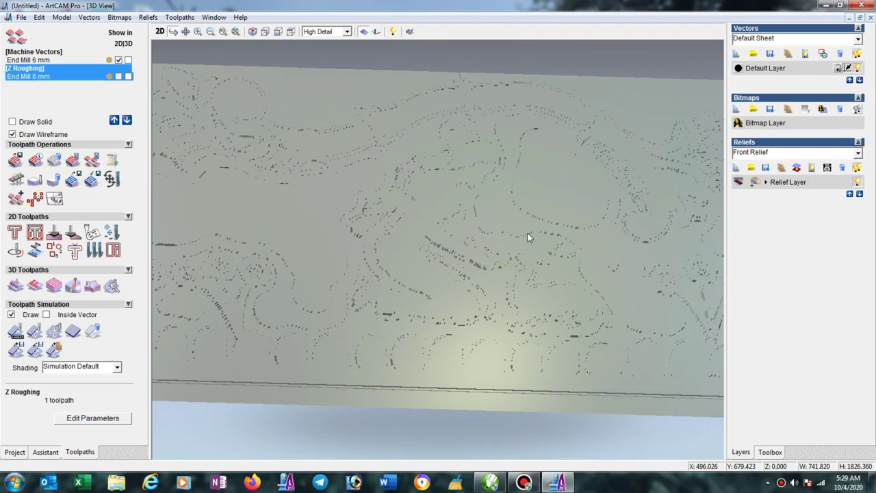
mouse_move(528, 239)
mouse_down()
mouse_move(538, 267)
mouse_move(481, 343)
mouse_move(387, 346)
mouse_move(311, 455)
mouse_up()
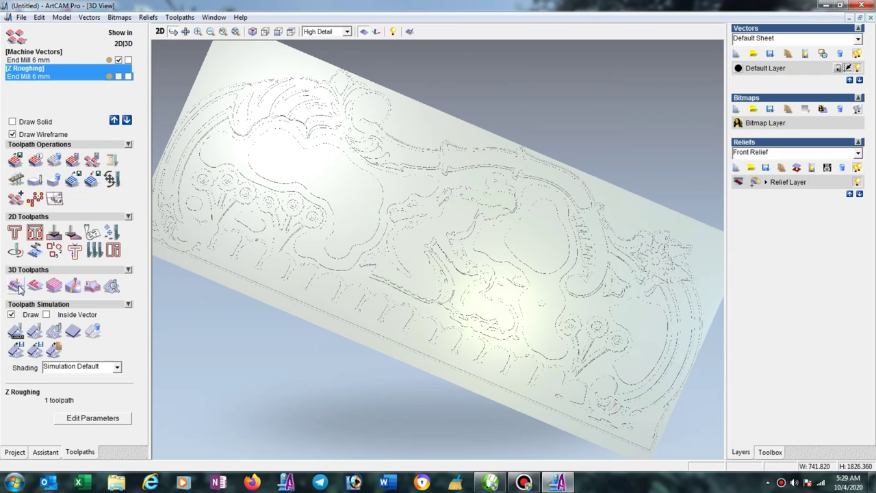
Start a Machine Relief toolpath on the selected vector with Safe Z and Home Z both 25
click(17, 287)
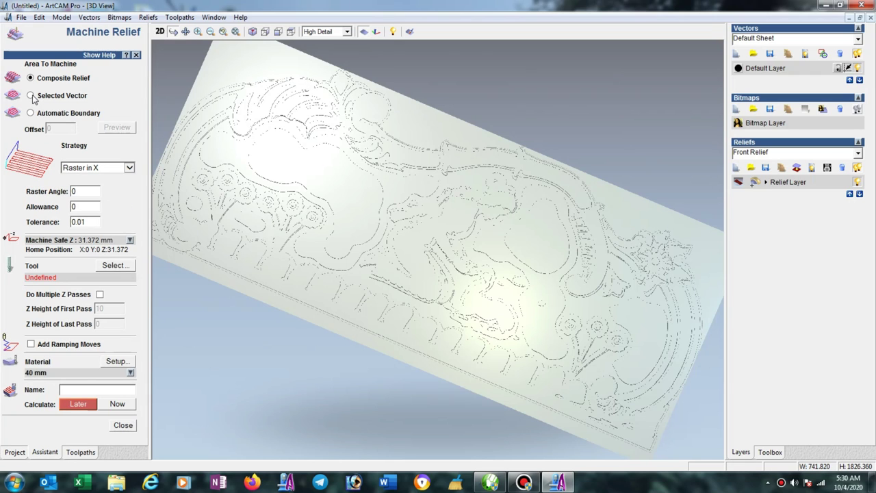
click(31, 96)
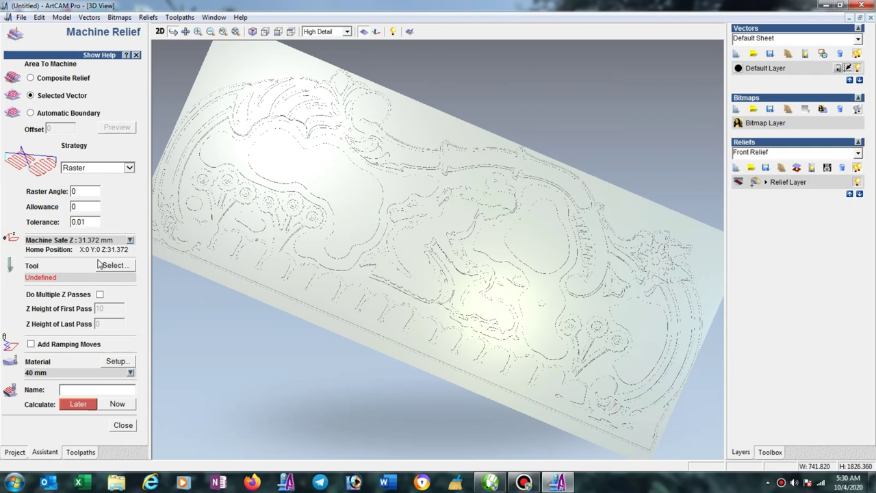
click(130, 241)
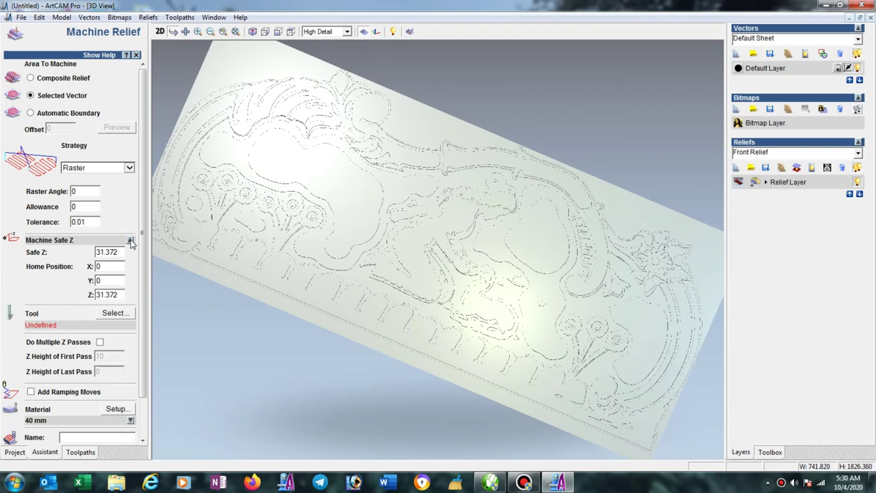
drag(121, 252, 92, 261)
text(25)
drag(123, 295, 80, 312)
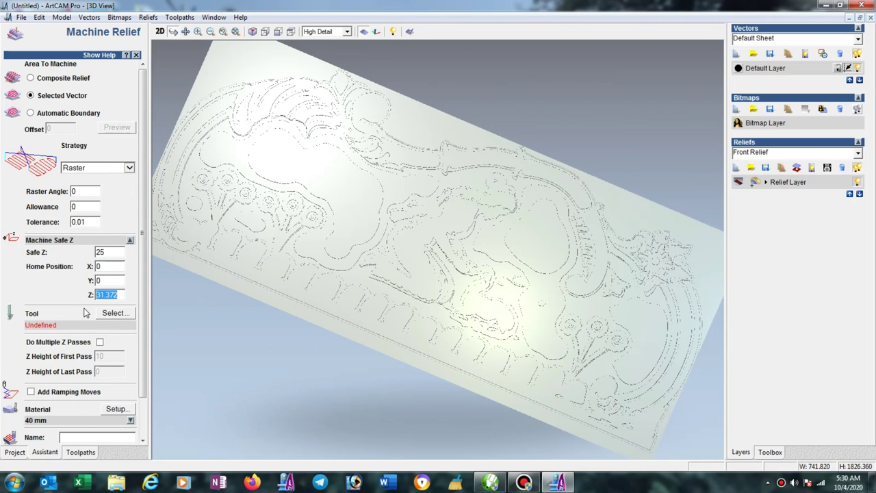
text(25)
Choose Ball Nose 4 mm as the finishing tool, edited to 0.4 stepover, 120 feed, 80 plunge
click(109, 316)
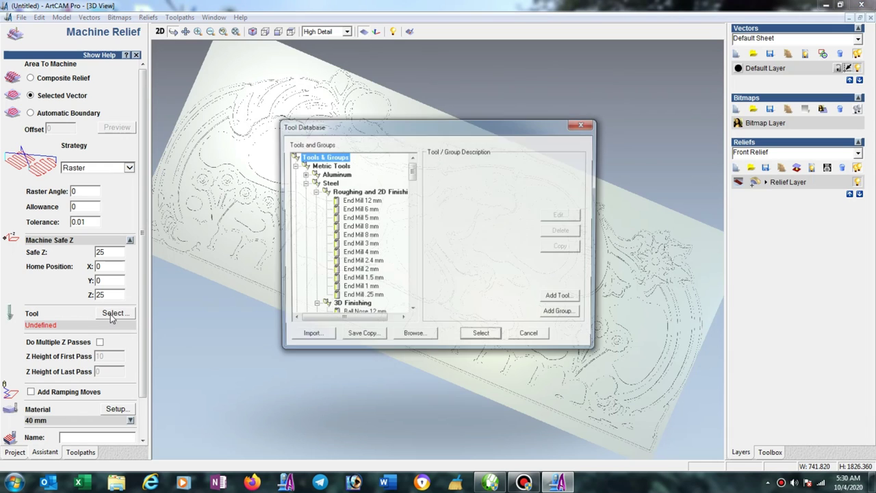
click(412, 311)
click(412, 312)
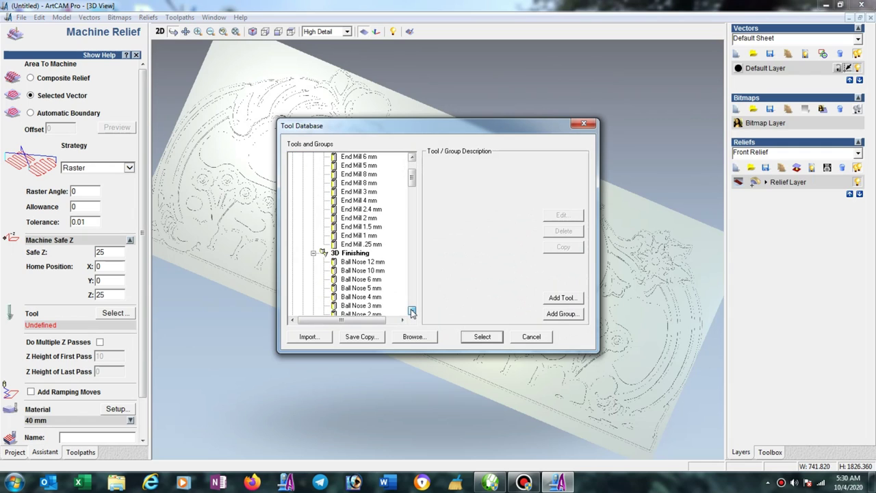
click(412, 311)
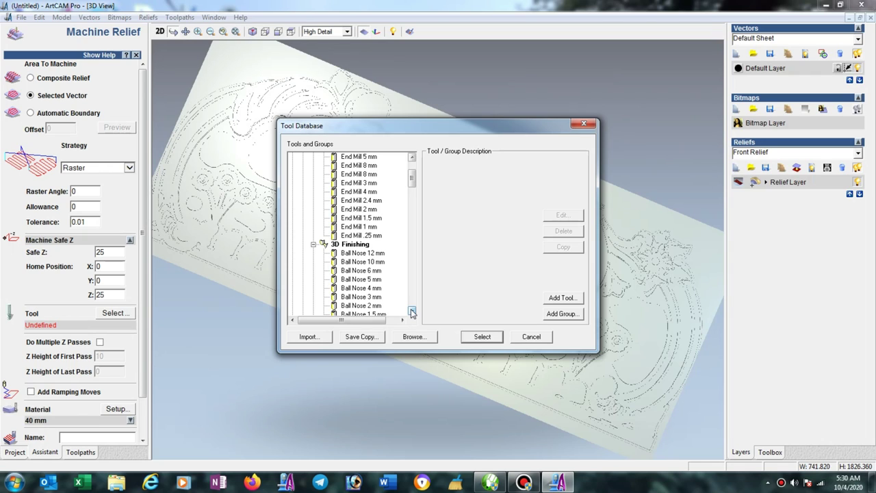
click(370, 289)
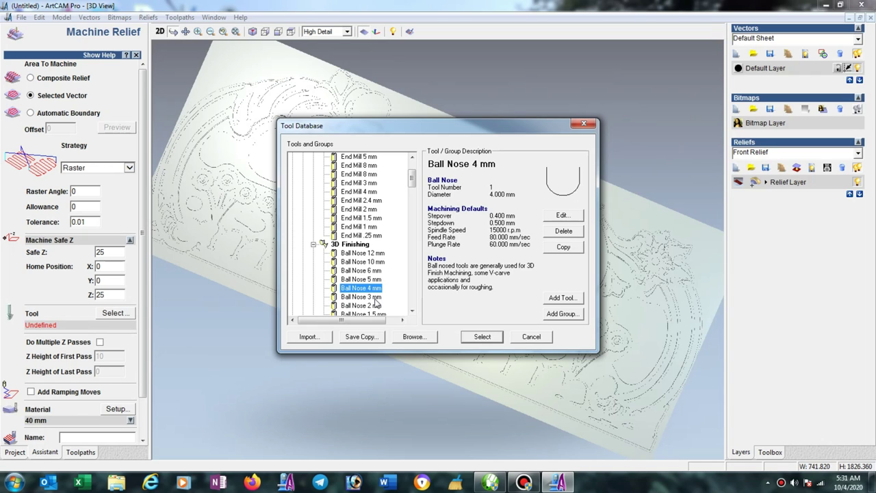
scroll(374, 314, down, 1)
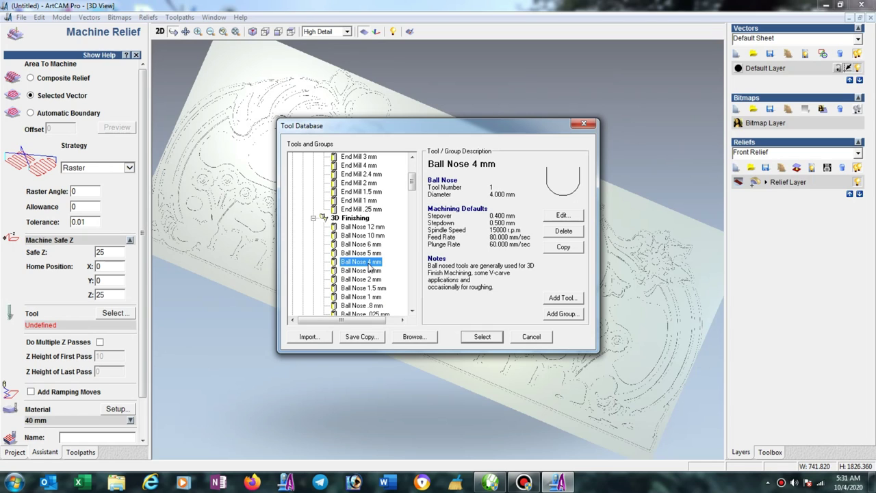
click(562, 215)
text(80)
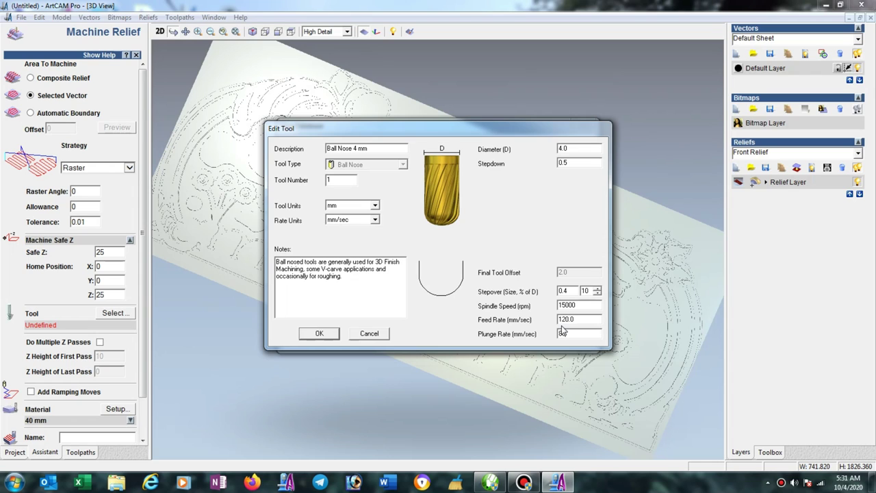
click(318, 334)
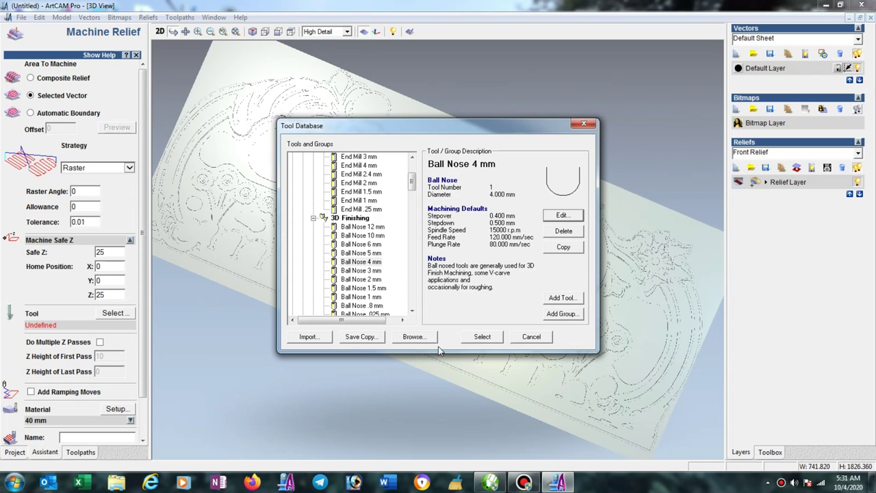
click(481, 337)
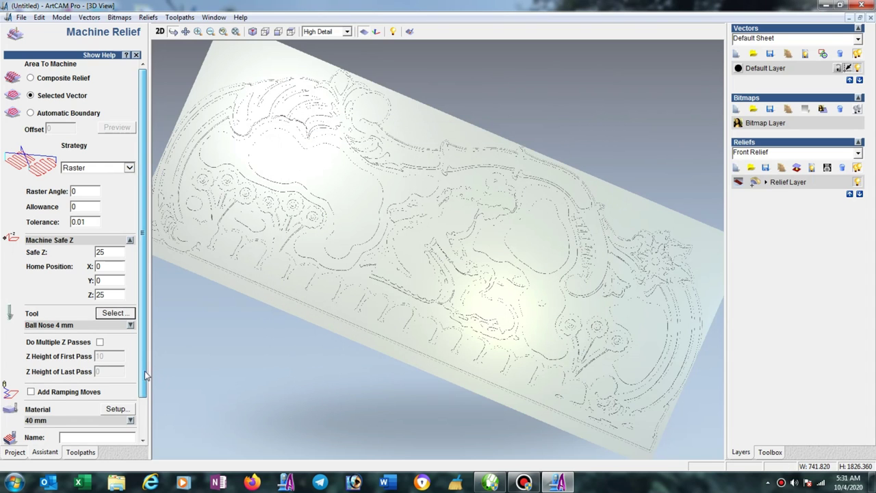
Generate the Ball Nose 4 mm raster Machine Relief passes over the whole leg relief
drag(148, 376, 146, 430)
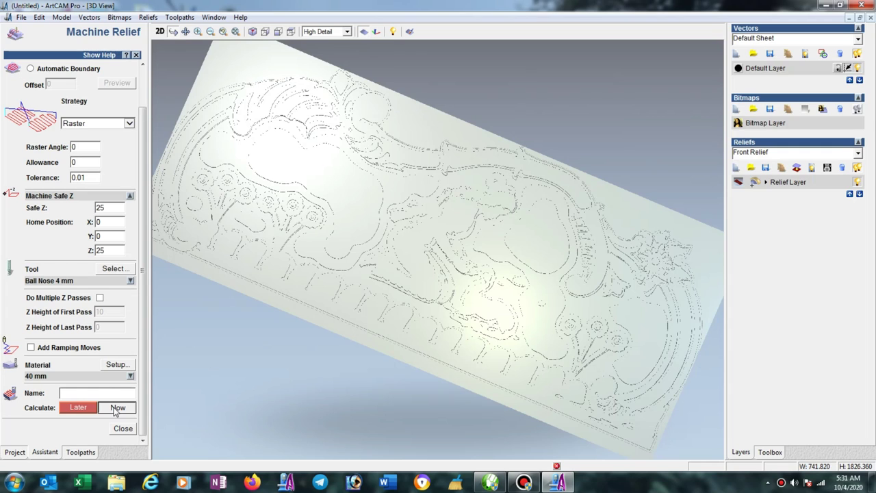
click(115, 408)
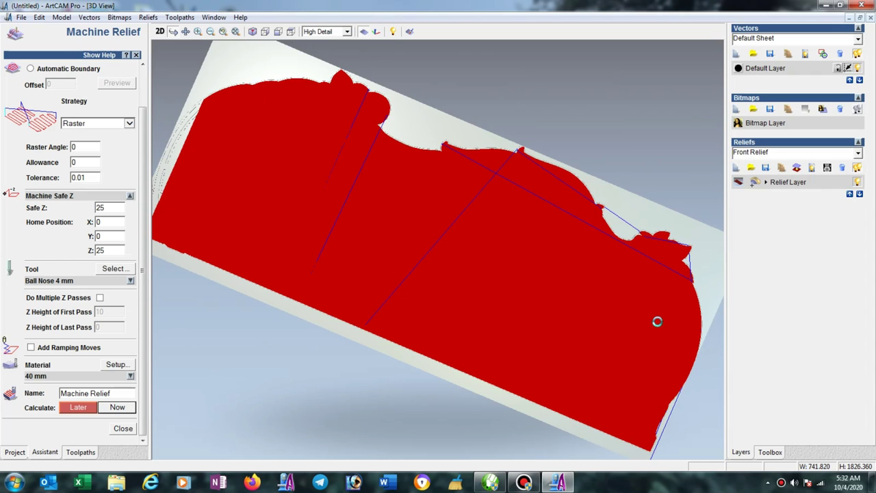
Close the Machine Relief form and fast-simulate the finishing toolpath
click(123, 429)
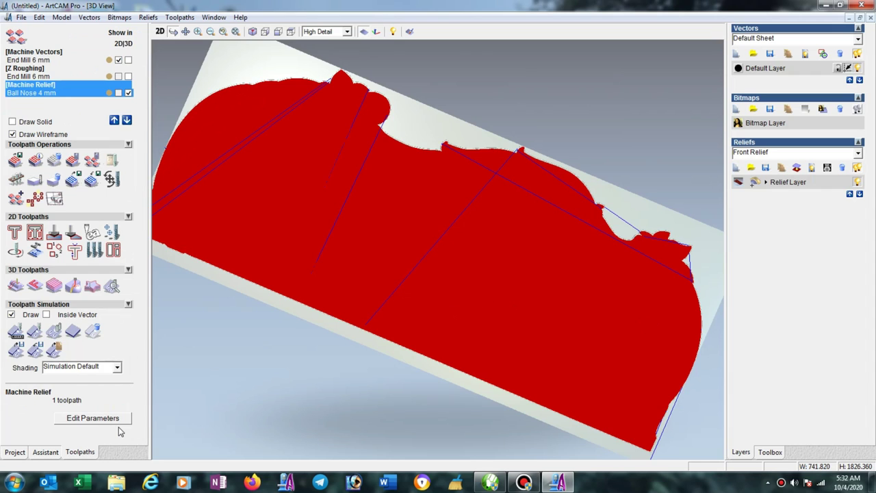
click(34, 331)
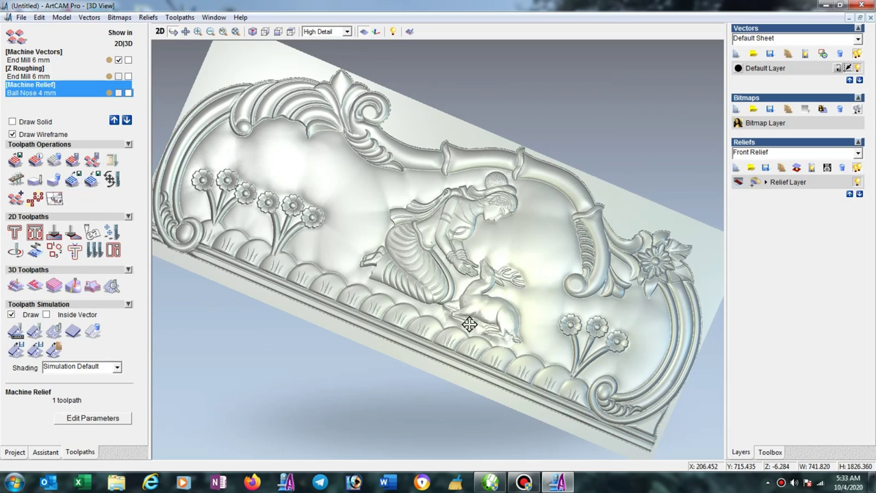
Rotate the simulated relief to inspect the carved woman, deer, flowers and scrollwork
mouse_move(469, 325)
mouse_down()
mouse_move(645, 322)
mouse_move(495, 262)
mouse_move(530, 347)
mouse_move(524, 328)
mouse_move(460, 353)
mouse_up()
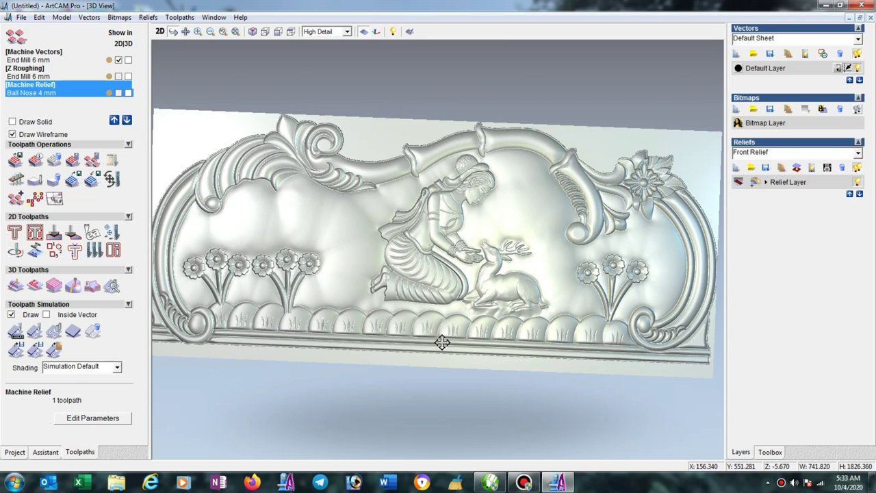
mouse_move(442, 343)
mouse_down()
mouse_move(543, 282)
mouse_move(486, 300)
mouse_up()
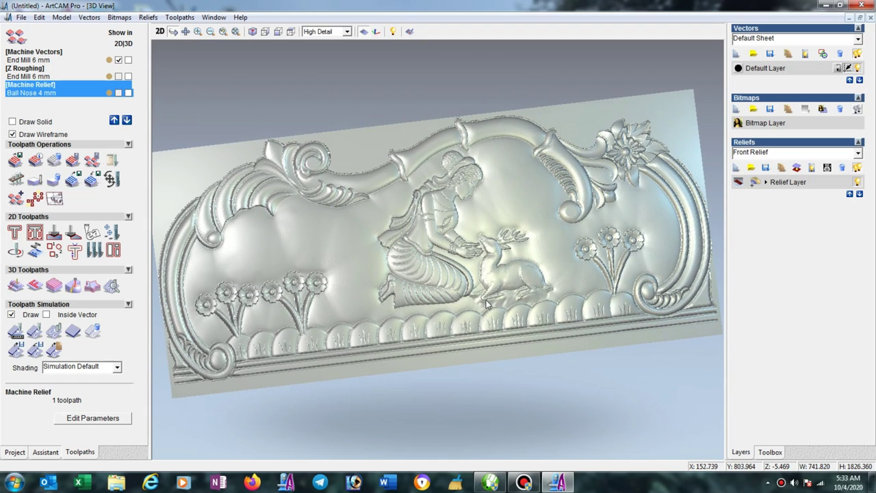
drag(486, 300, 428, 226)
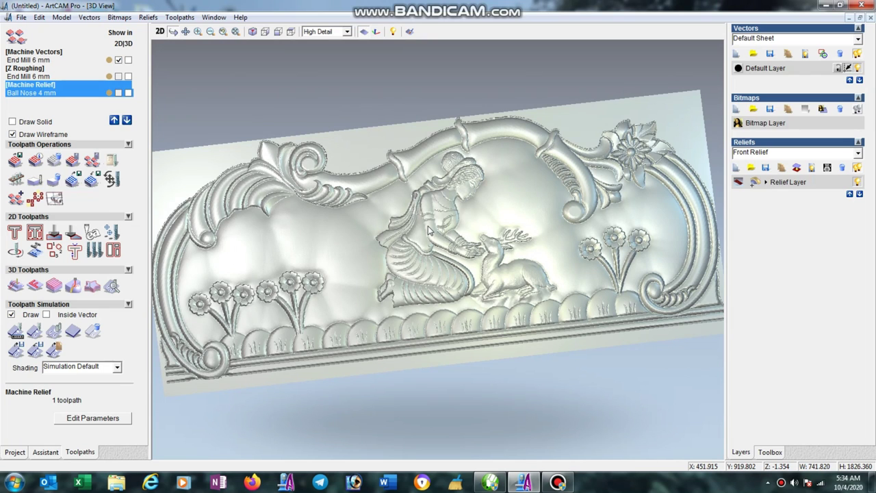
click(34, 60)
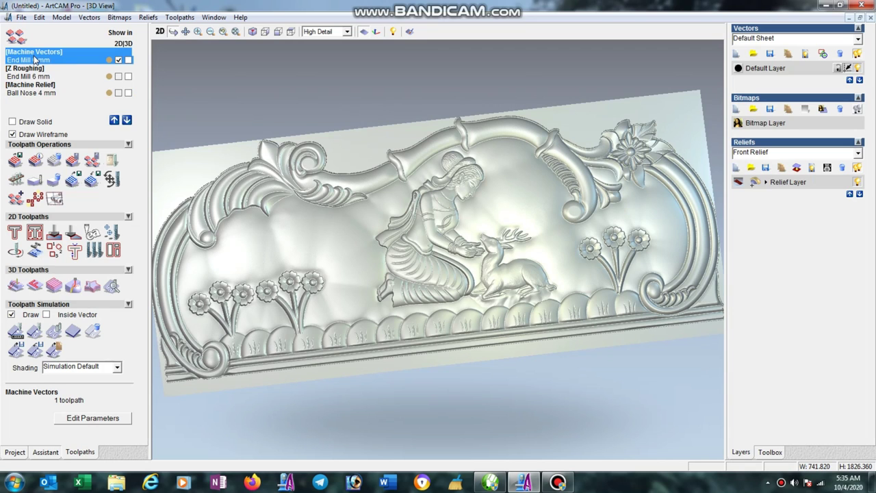
Save the Machine Vectors toolpath as G-code '1st toolpath with 6mm endmill.tap' in Desktop's New folder
click(15, 158)
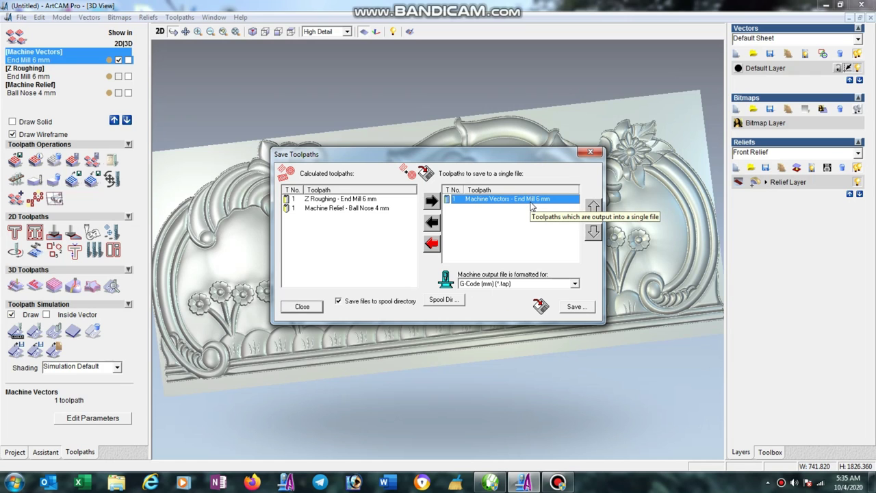
click(575, 307)
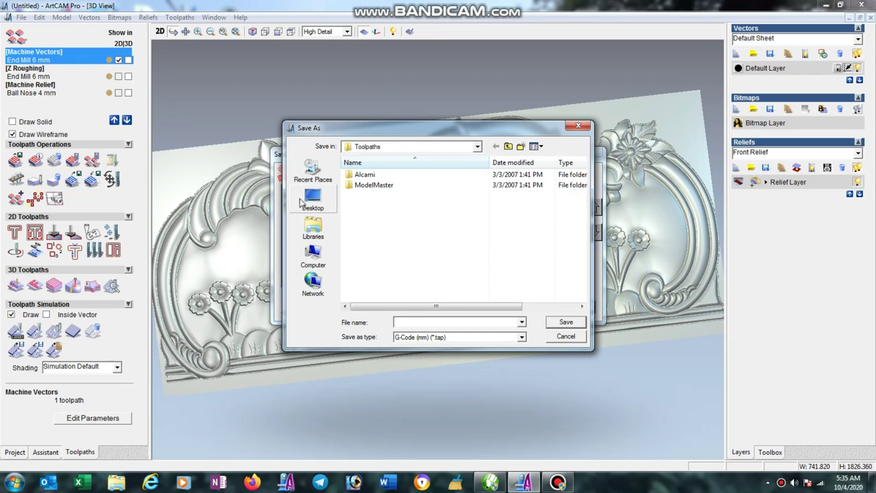
click(308, 200)
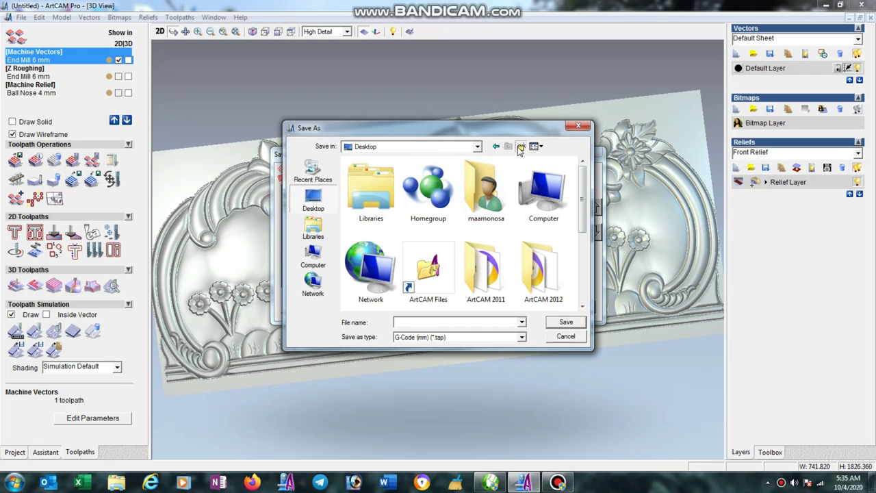
key(ctrl+shift+n)
click(426, 284)
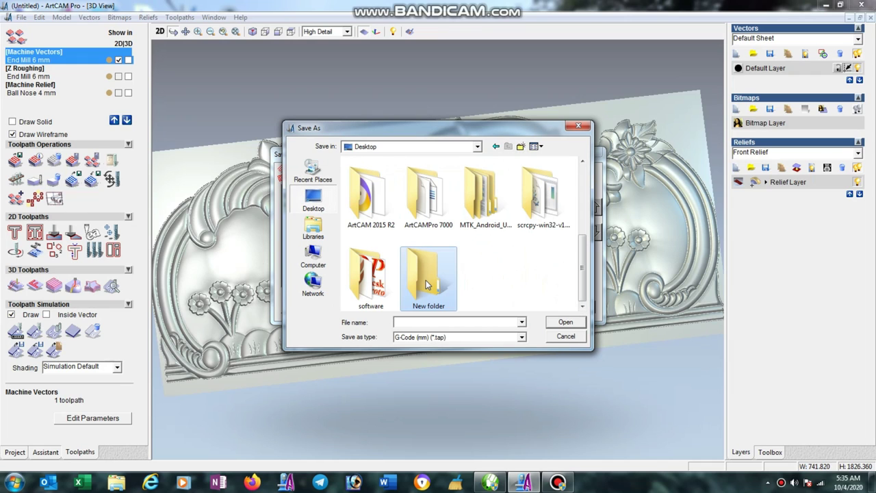
double_click(426, 284)
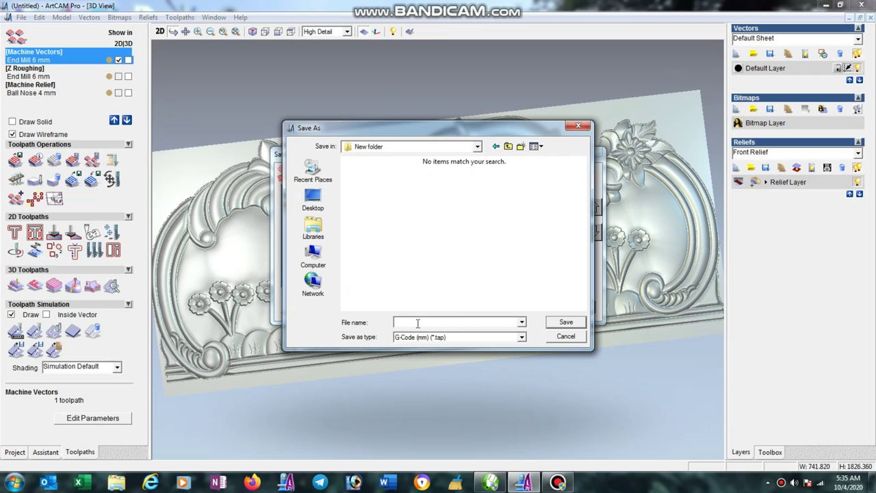
text(1s)
text(with 6)
text(mm endmill)
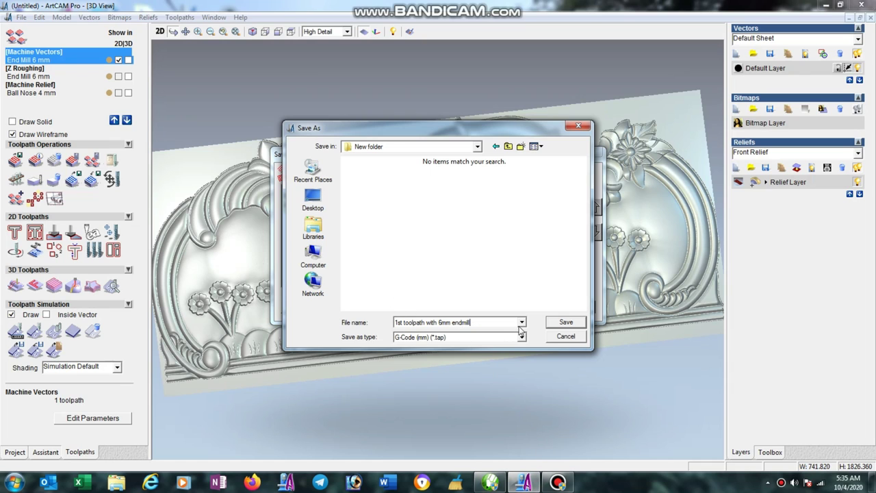
click(562, 324)
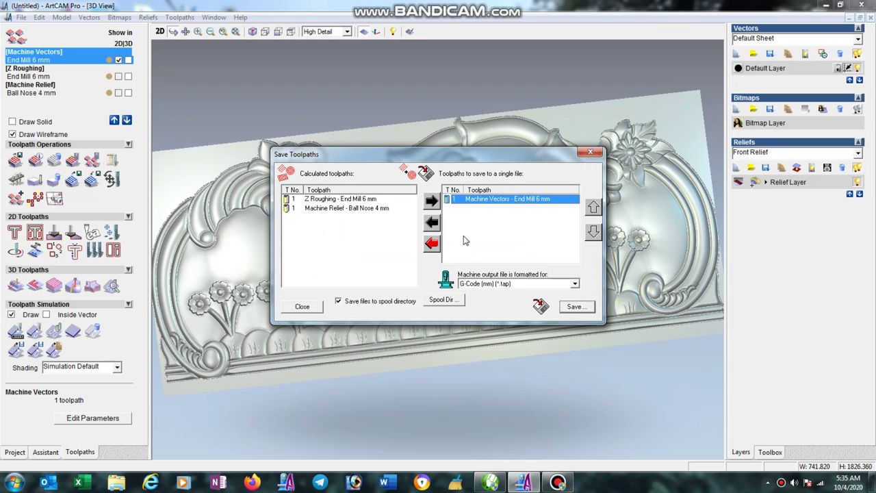
Save the Z Roughing End Mill 6 mm toolpath as G-code file '2nd toolpath' (.tap)
click(432, 223)
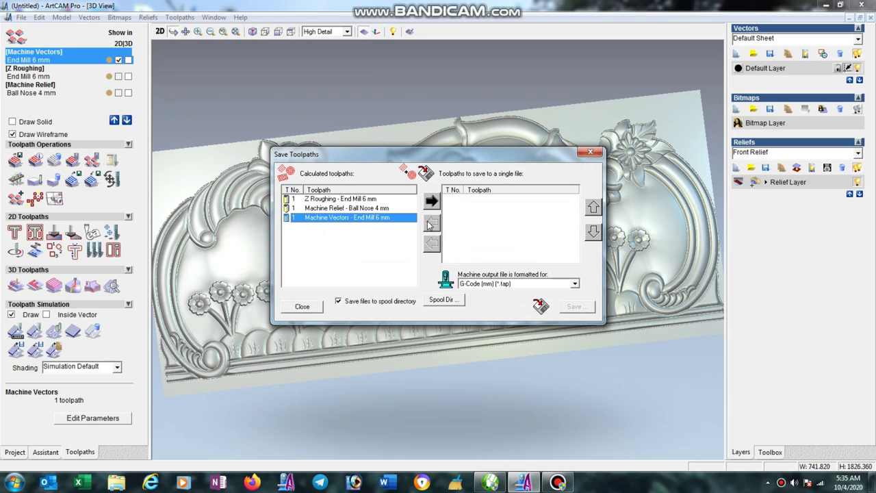
click(355, 199)
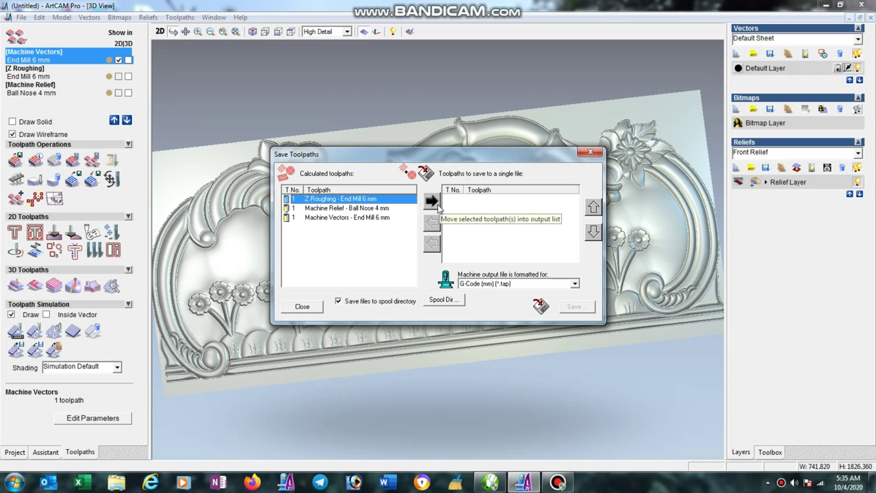
click(432, 200)
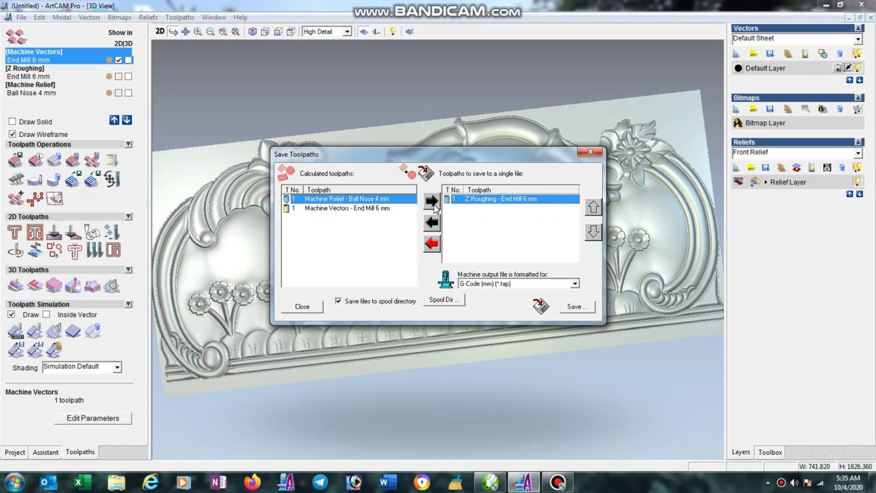
click(572, 306)
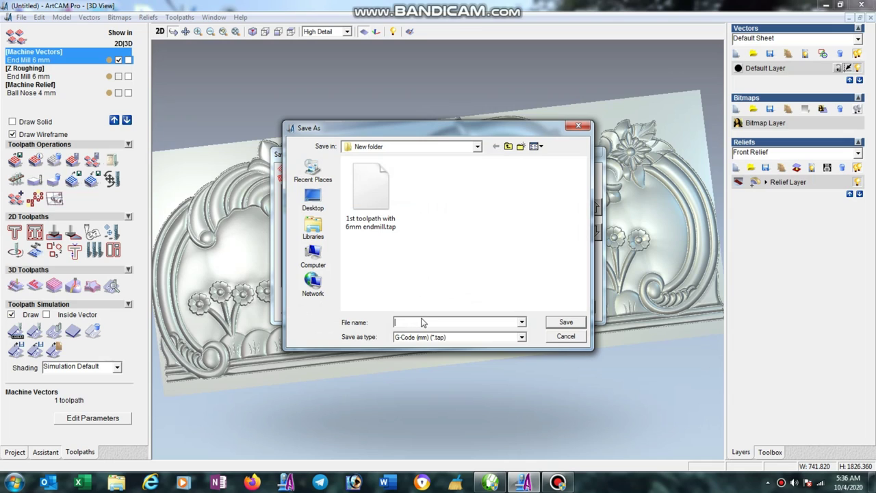
text(2nd t)
text(oolpath)
click(558, 322)
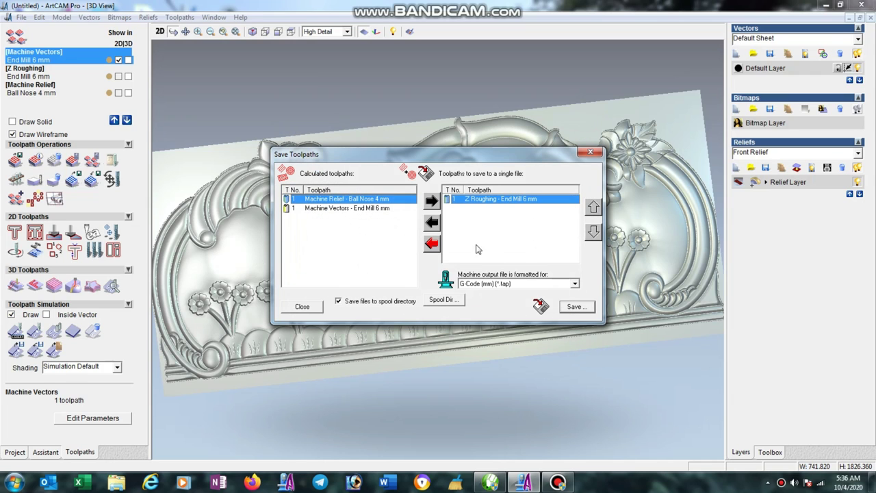
click(430, 222)
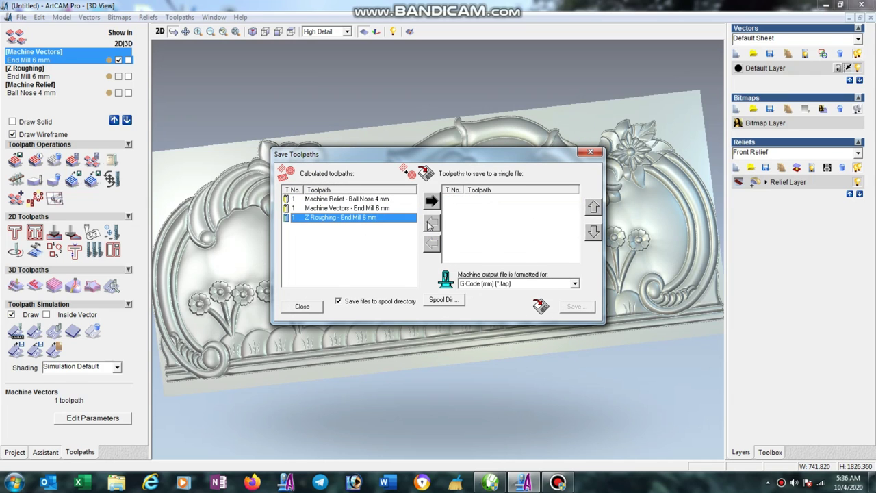
Queue the Ball Nose 4 mm Machine Relief toolpath and begin entering its file name 'last too'
click(354, 198)
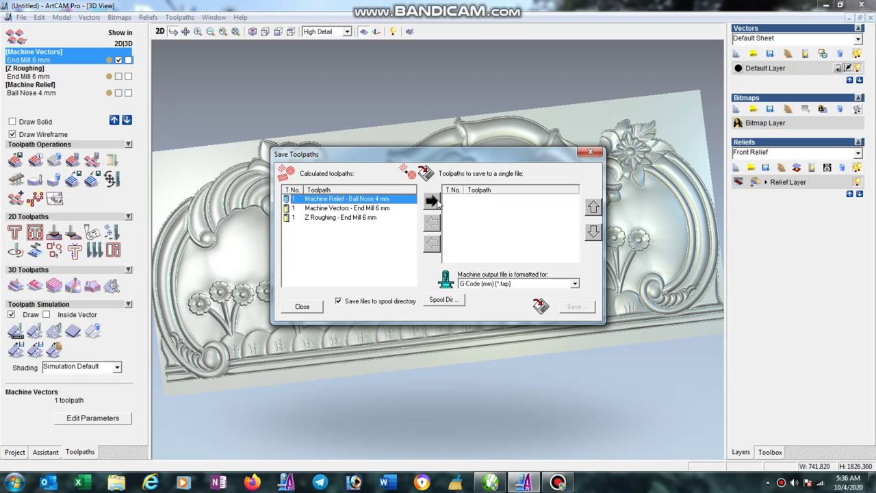
click(432, 200)
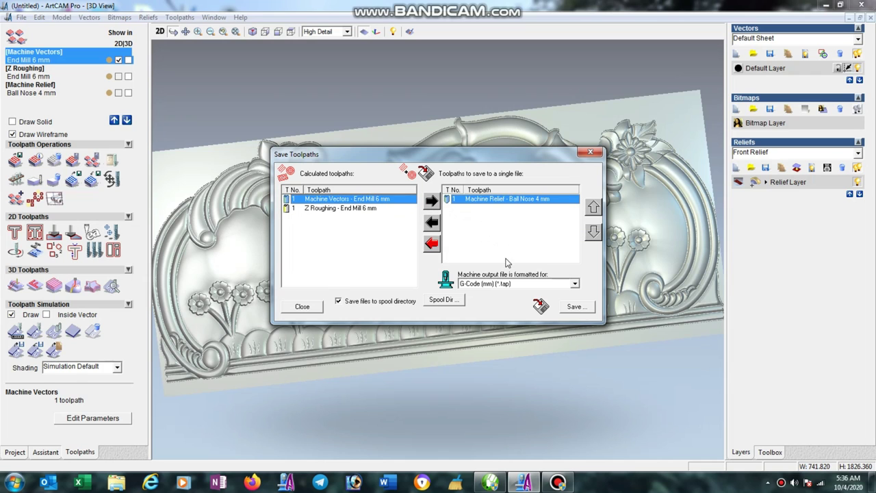
click(576, 307)
text(last t)
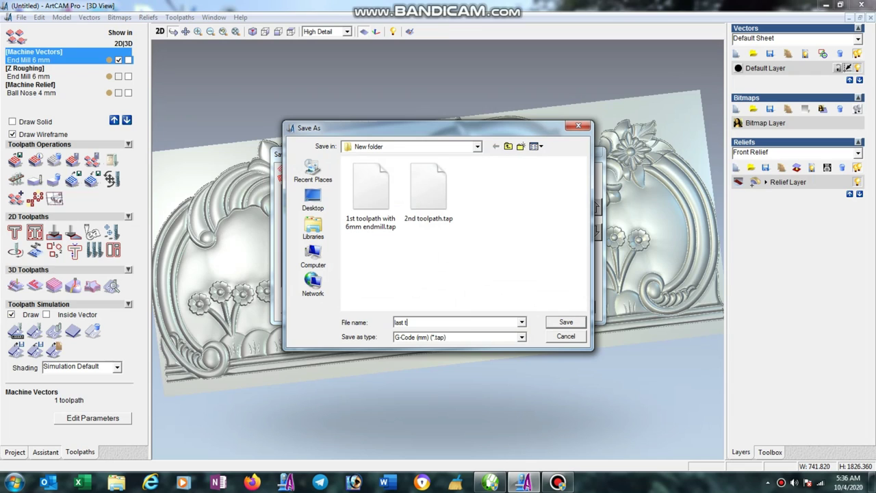
text(oo)
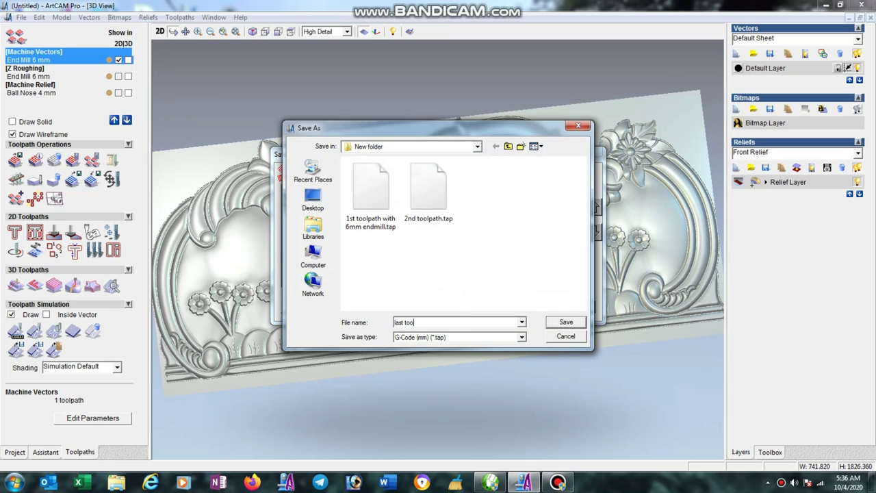